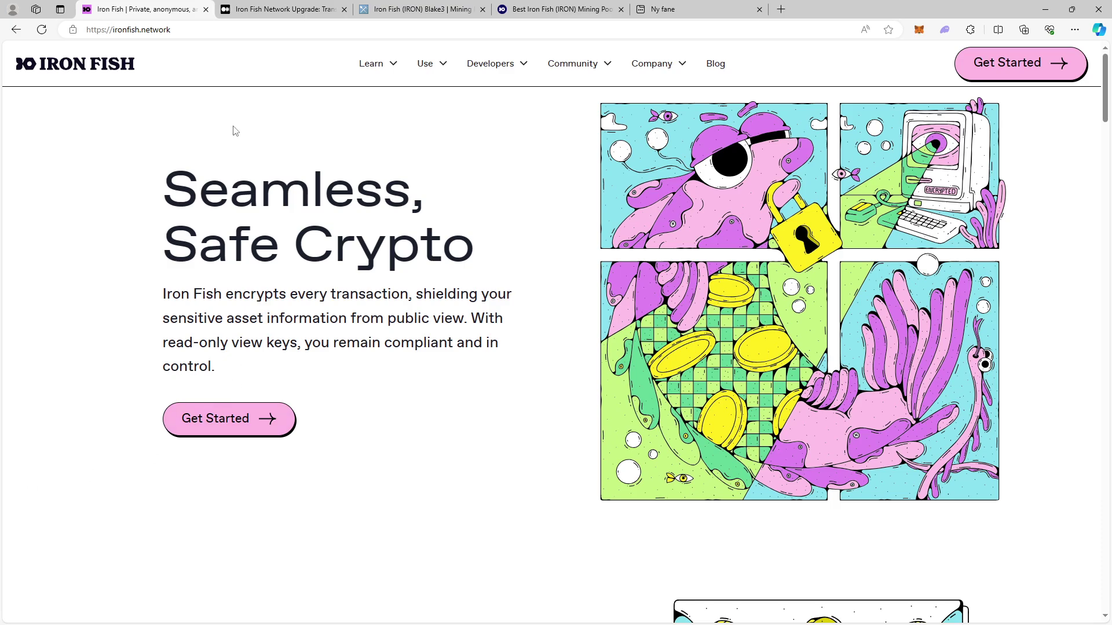
left_click(257, 8)
scroll(472, 304, "down", 3)
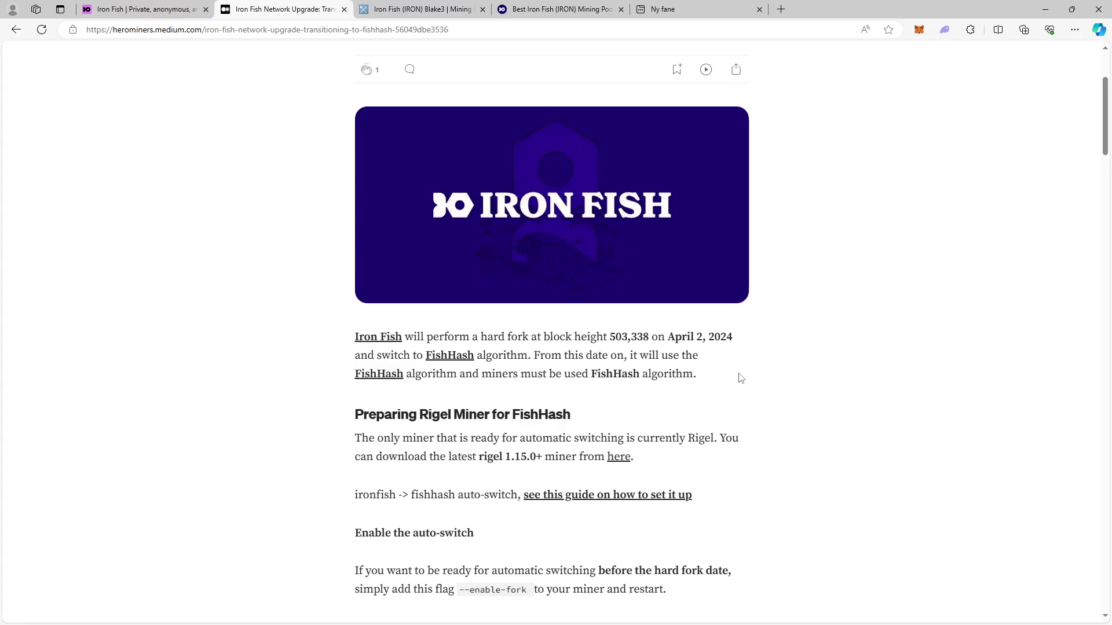
scroll(738, 374, "up", 3)
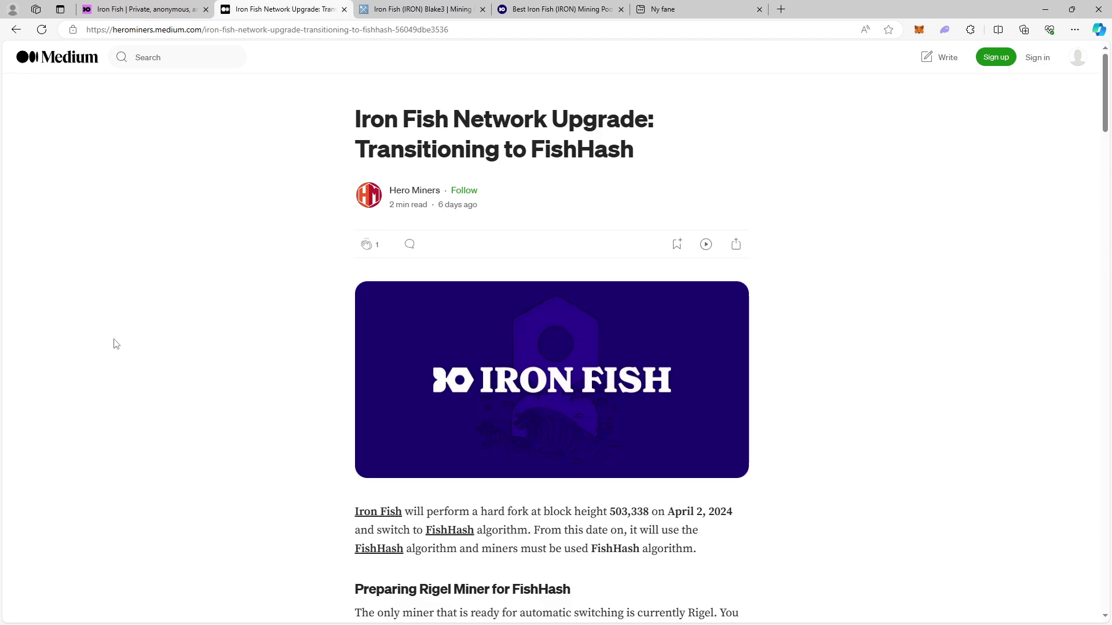
key("ctrl+shift+Tab")
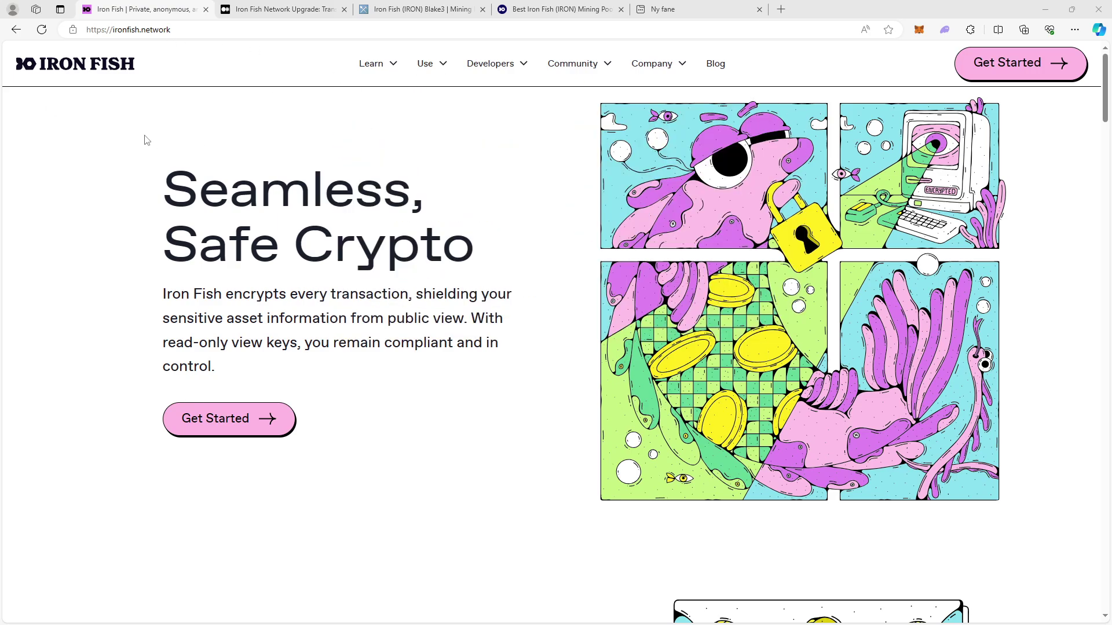
Open Iron Fish's Node App page from the Use menu and scroll to the Windows, Mac and GitHub download buttons.
mouse_move(492, 64)
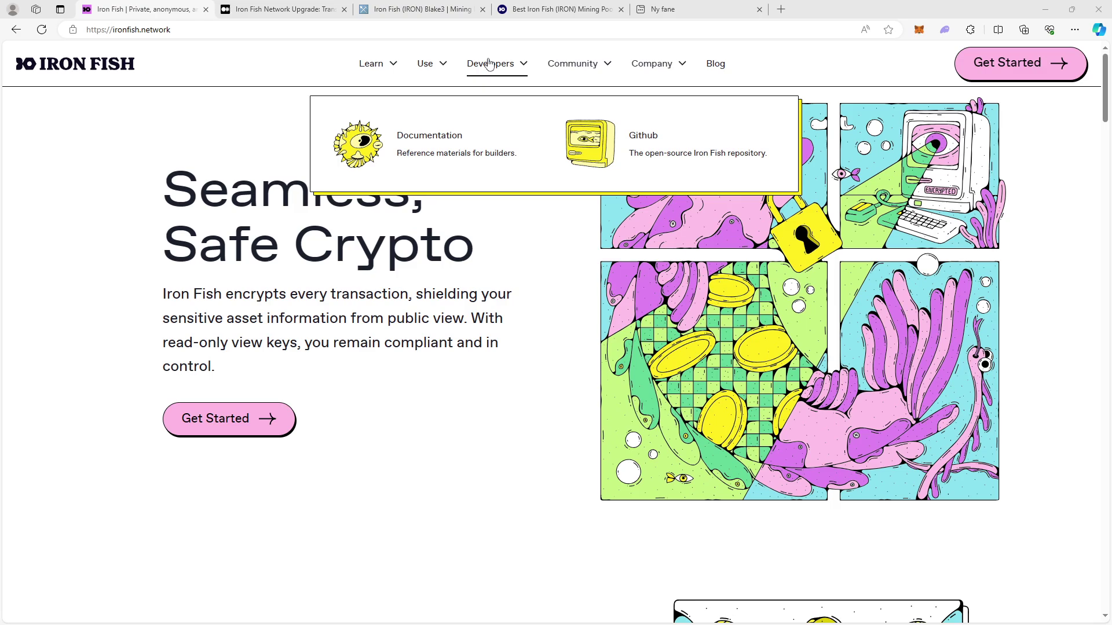
mouse_move(442, 67)
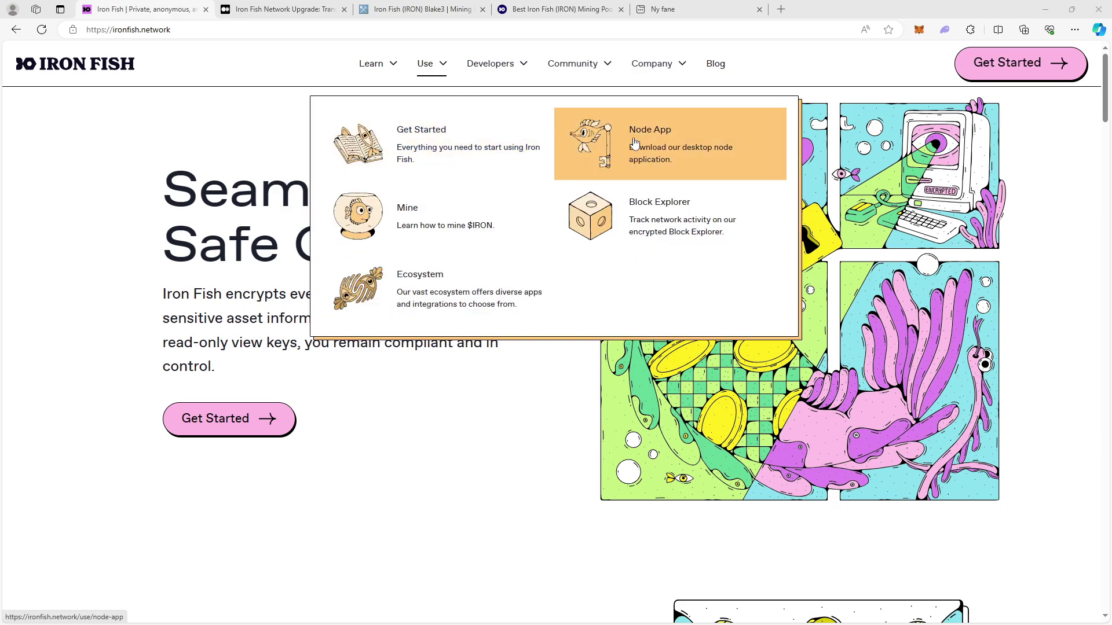
left_click(635, 142)
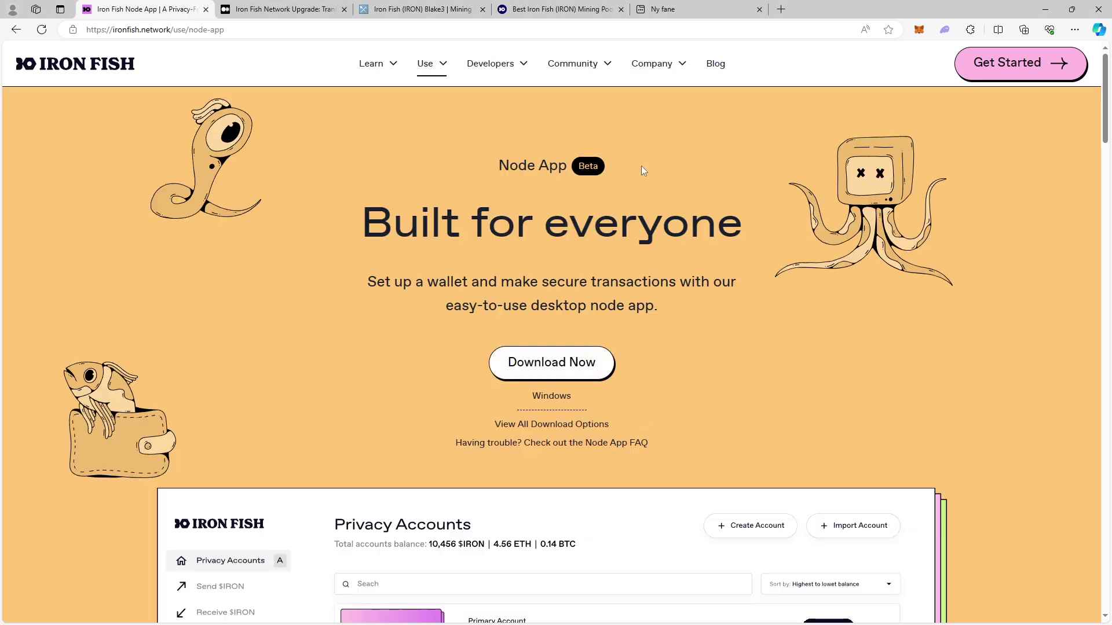
scroll(651, 190, "down", 4)
scroll(650, 188, "down", 4)
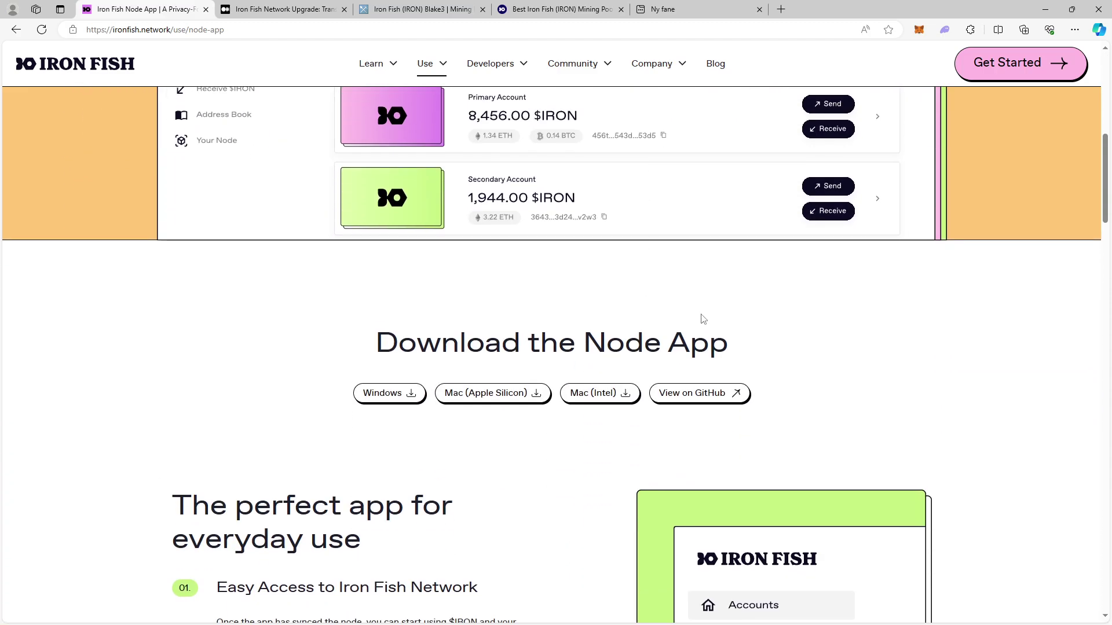
scroll(637, 289, "down", 3)
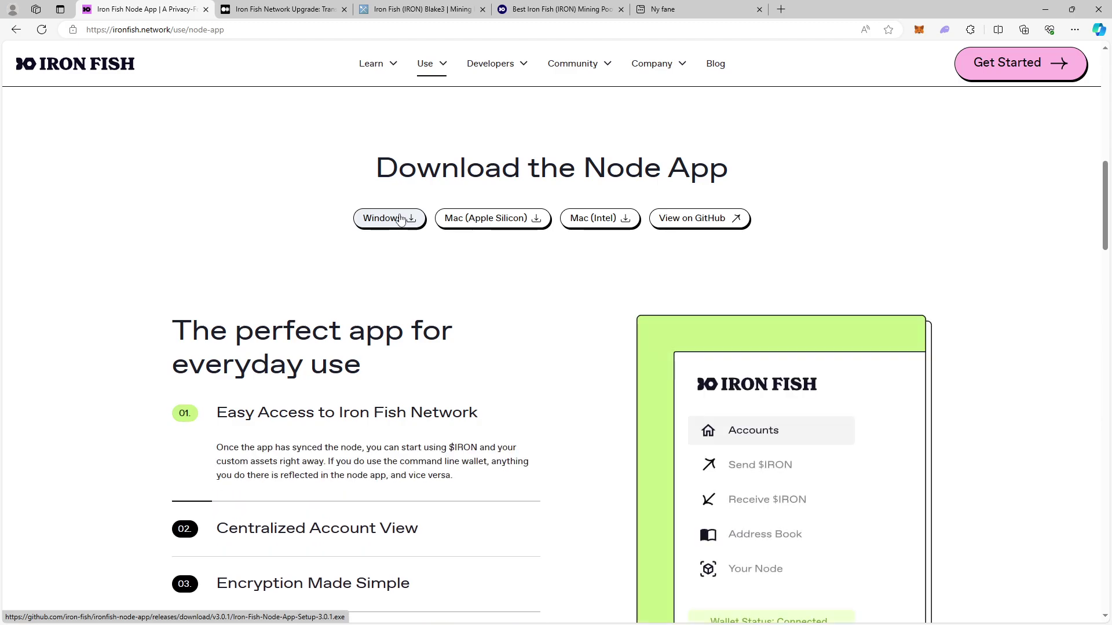
Start the Windows Node App installer download, then cancel it from the Downloads flyout.
left_click(400, 225)
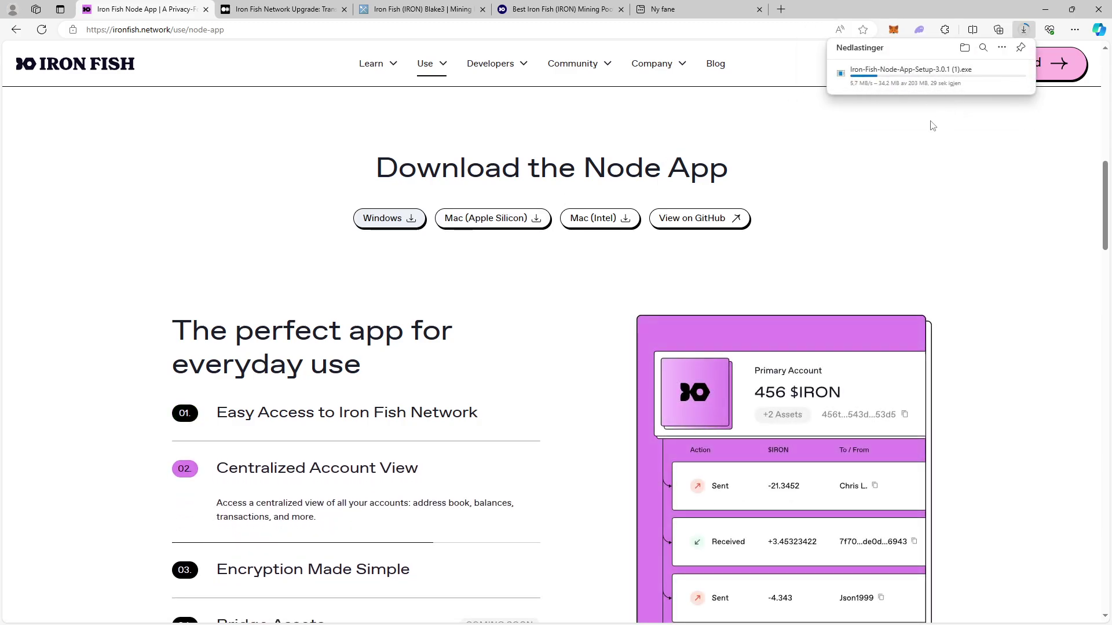
mouse_move(944, 78)
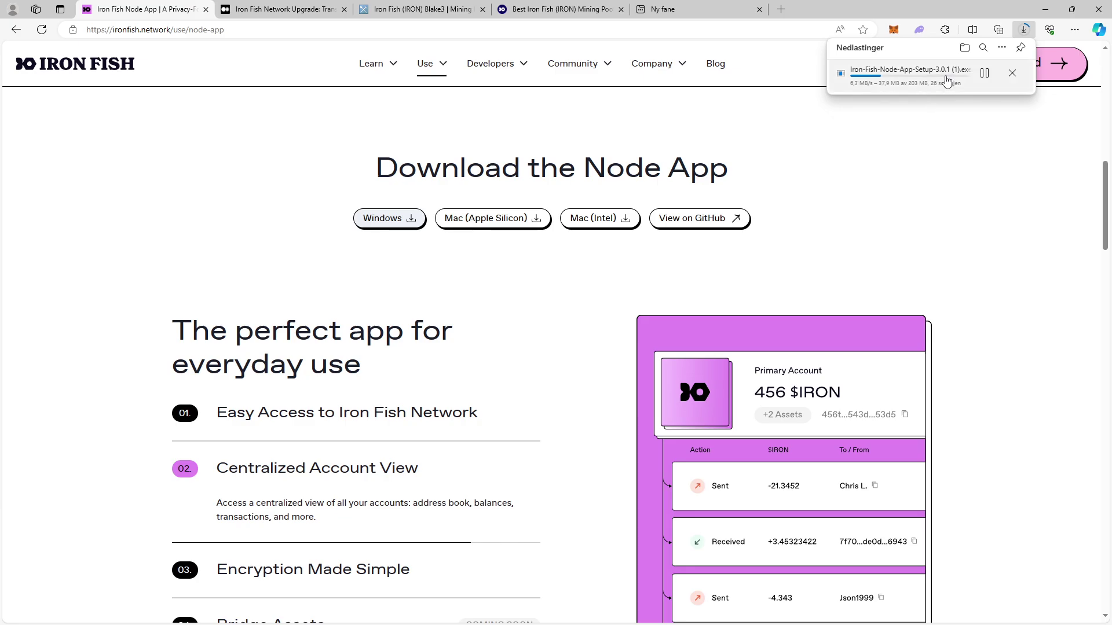
left_click(1012, 74)
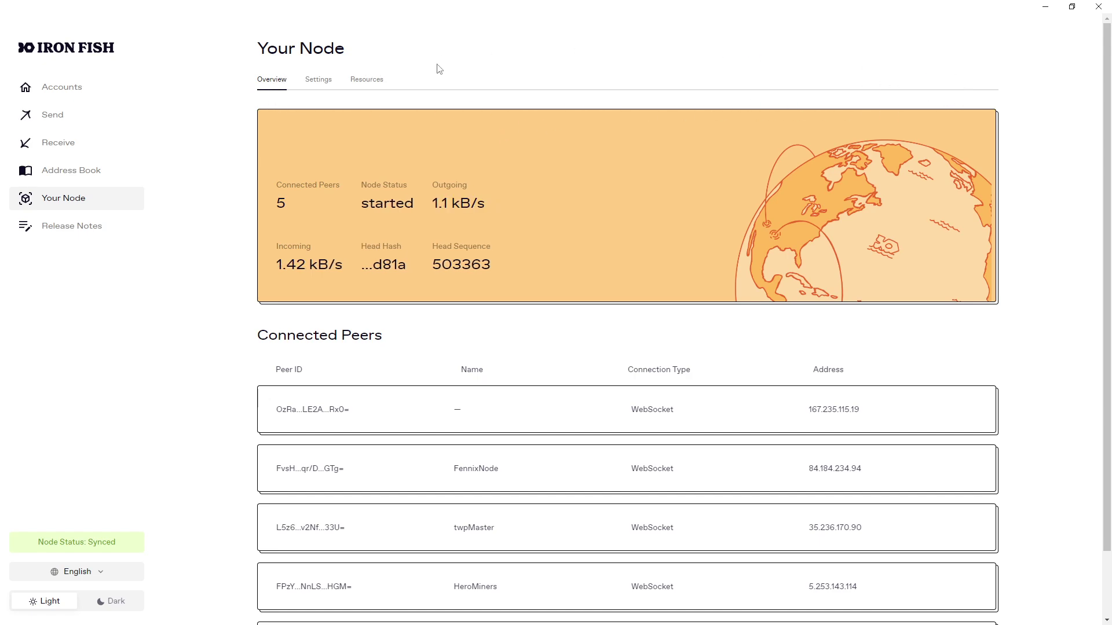
Check the default account's balance, highlight the node's Head Sequence 503363, then return to the browser.
left_click(62, 84)
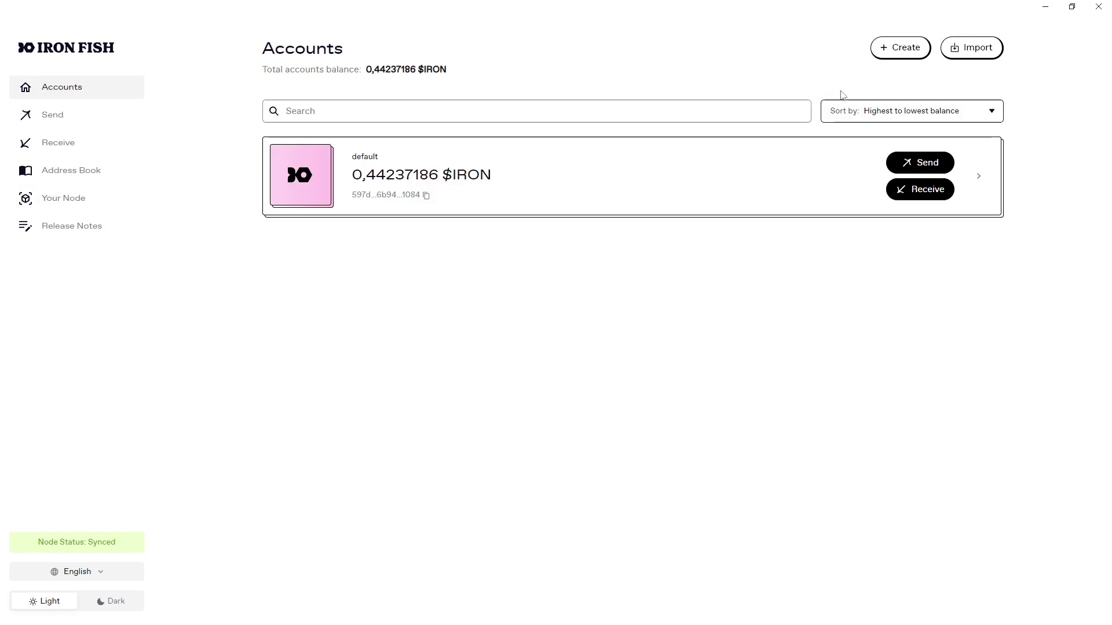
left_click(68, 203)
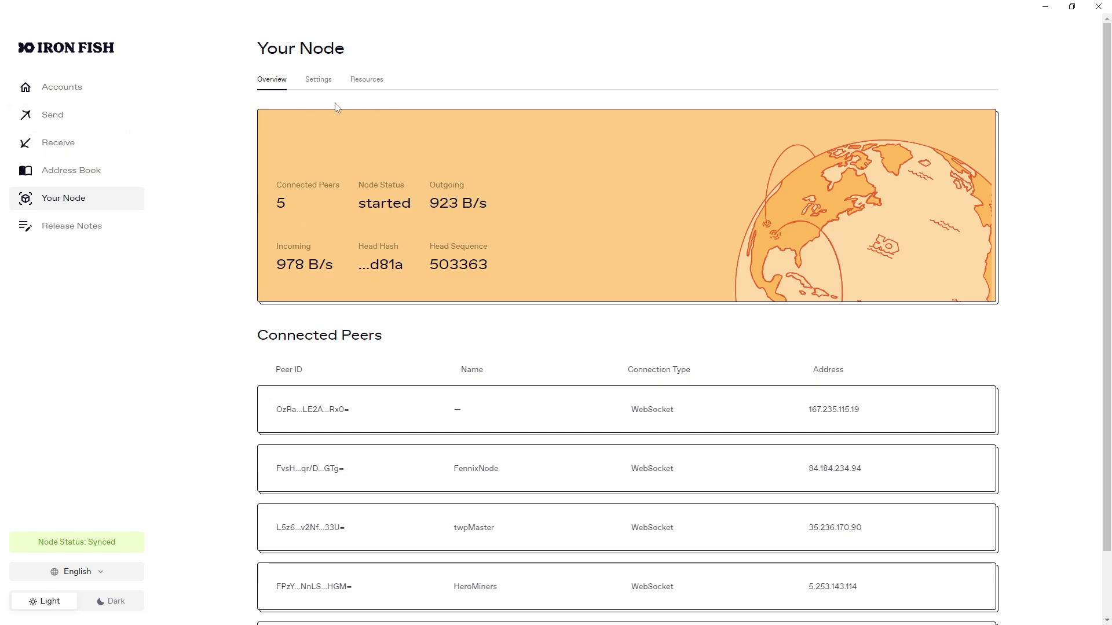
left_click(65, 86)
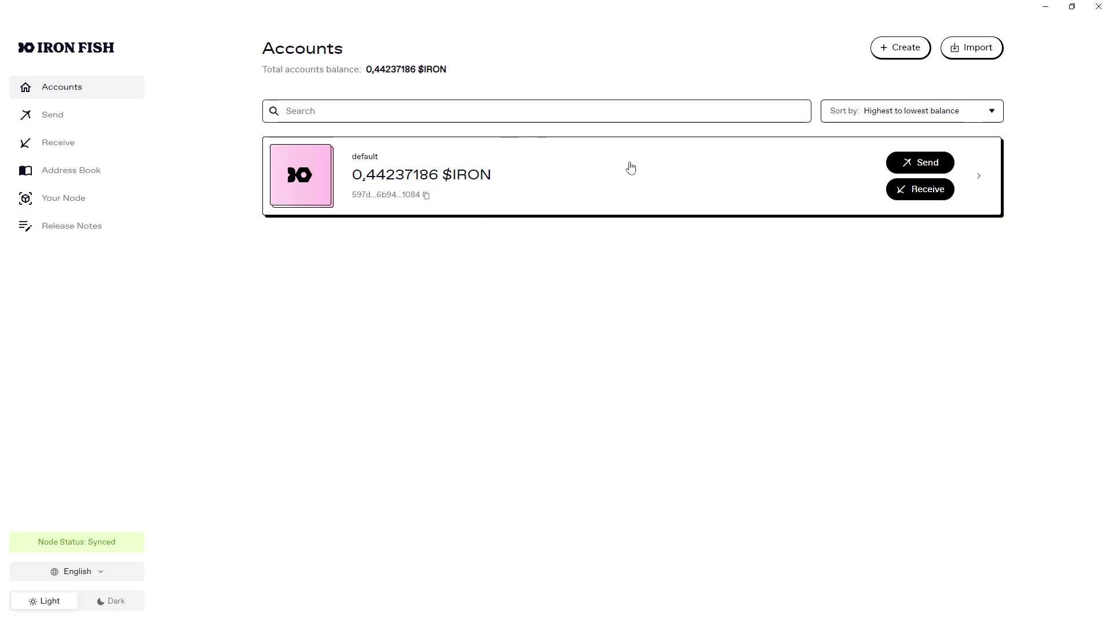
left_click(79, 198)
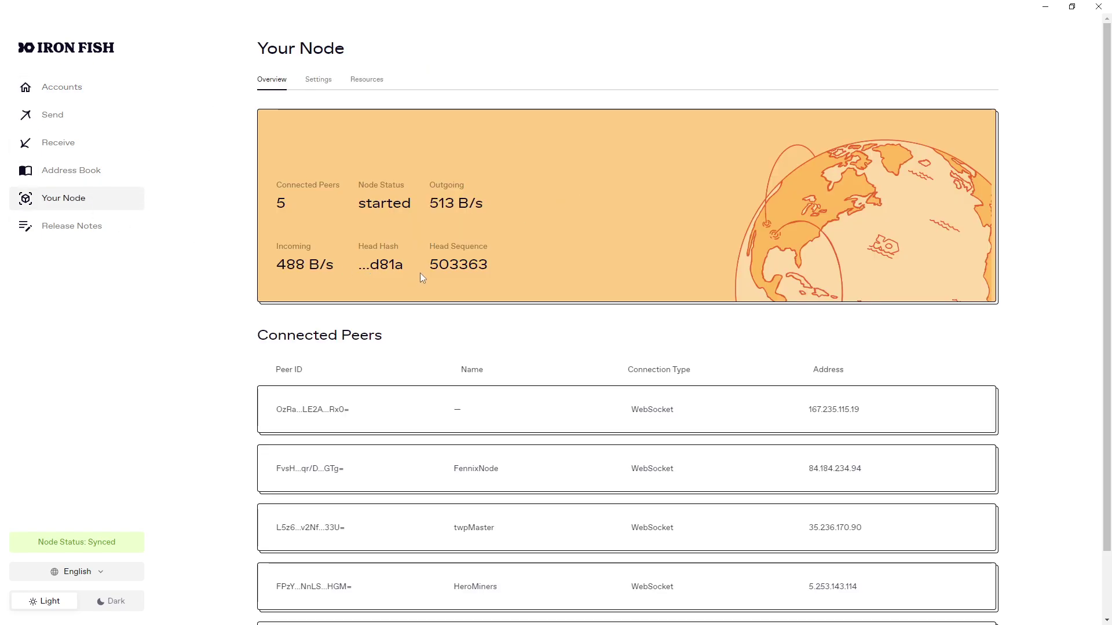
left_click_drag(429, 265, 487, 267)
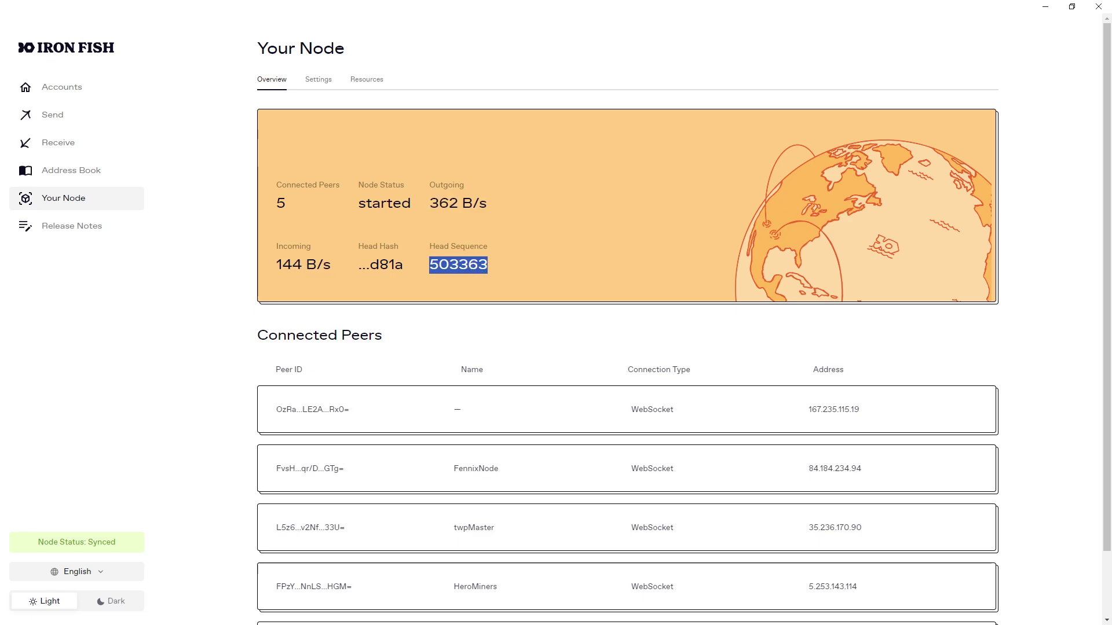
key("alt+Tab")
Find the FishHash fork block height 503,338 in the Medium article, then return to the node app.
left_click(281, 9)
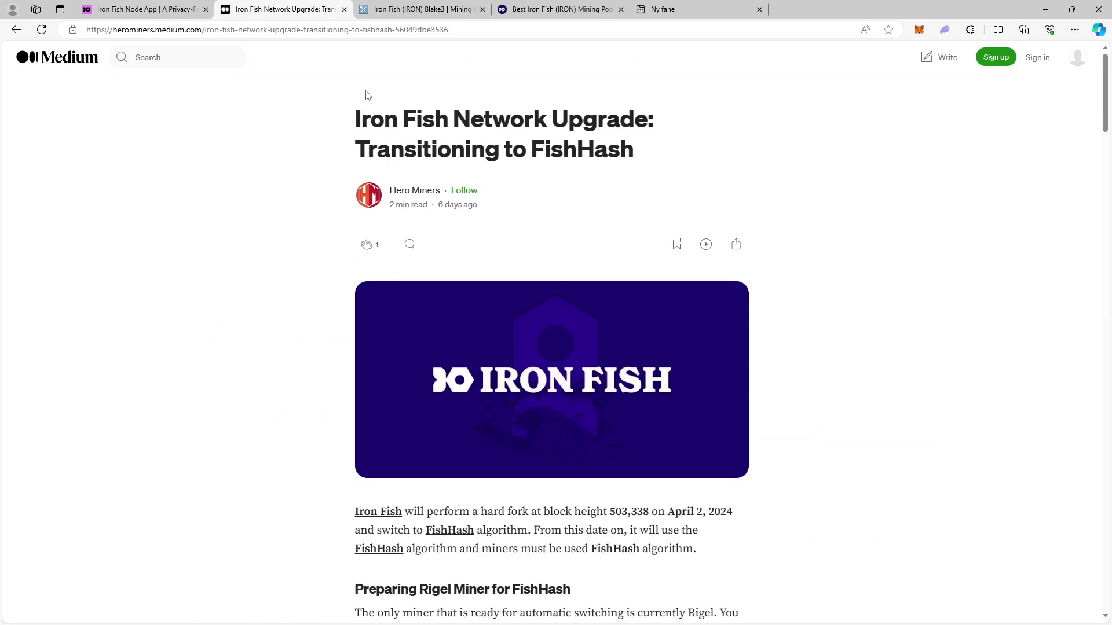
scroll(519, 293, "down", 3)
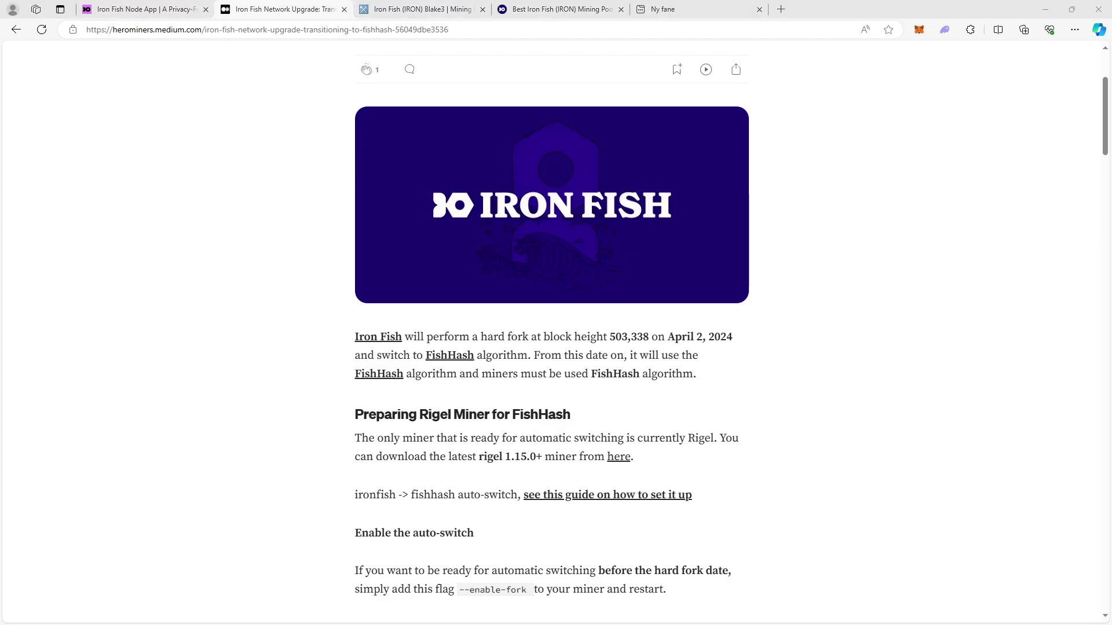
key("alt+Tab")
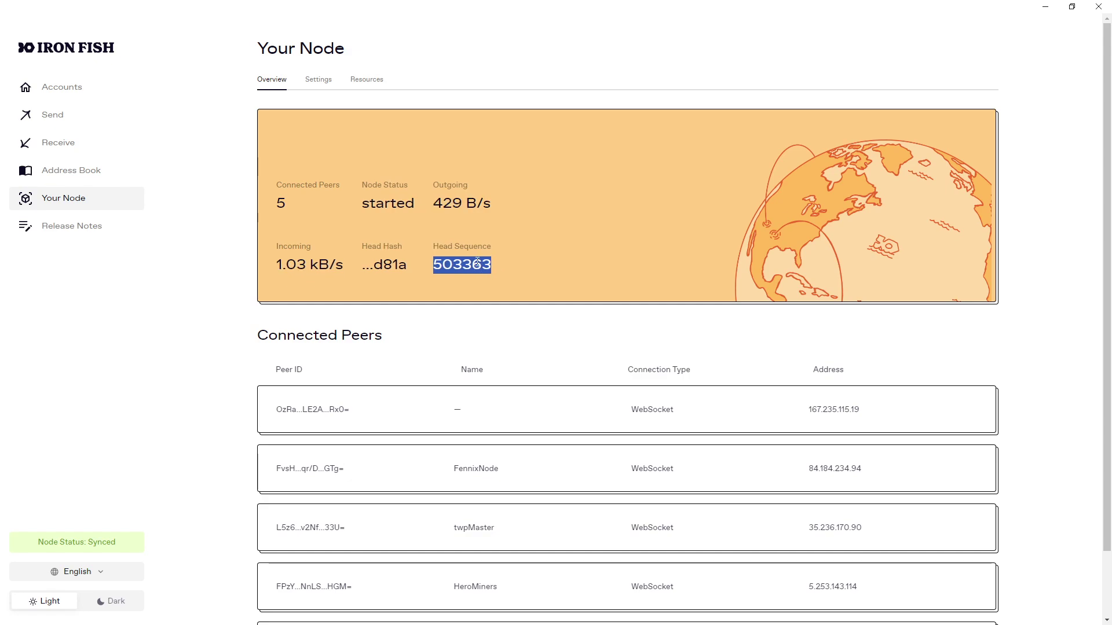
Clear the Head Sequence highlight and bring up miningpoolstats.stream/ironfish listing nine Iron Fish pools.
left_click(506, 267)
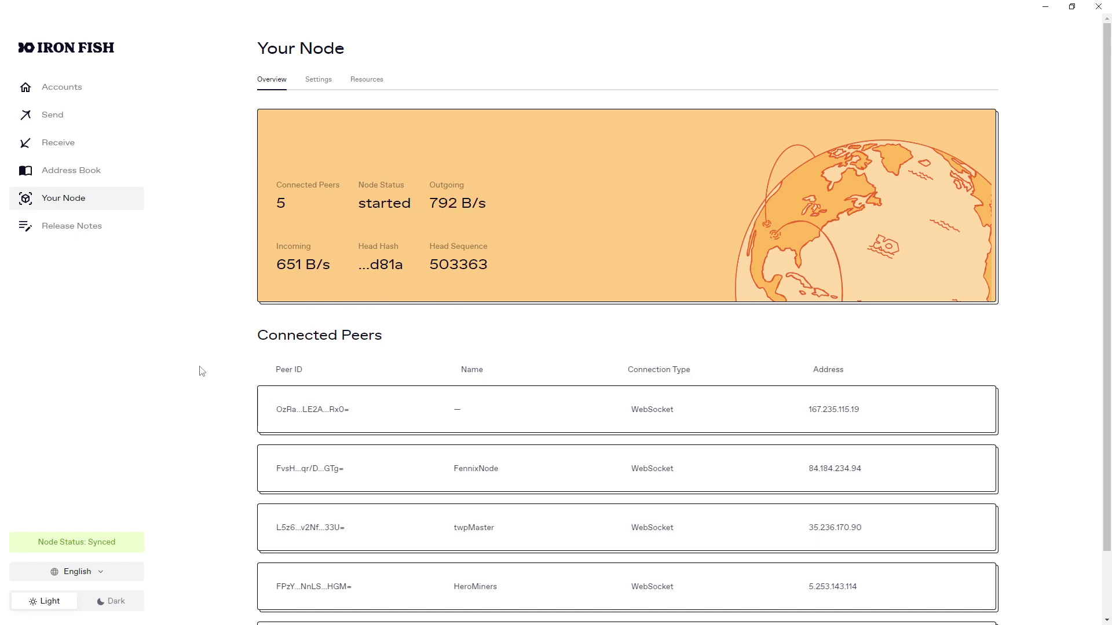
key("alt+Tab")
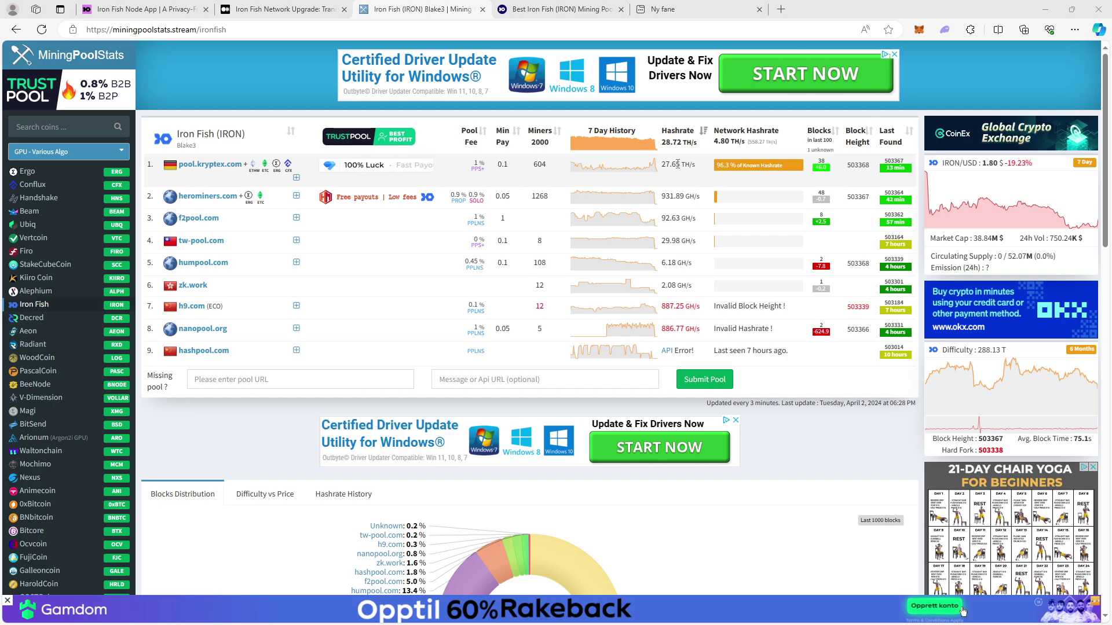
Read the HeroMiners Iron Fish notices that the hard fork happened and FishHash is now used.
left_click(543, 8)
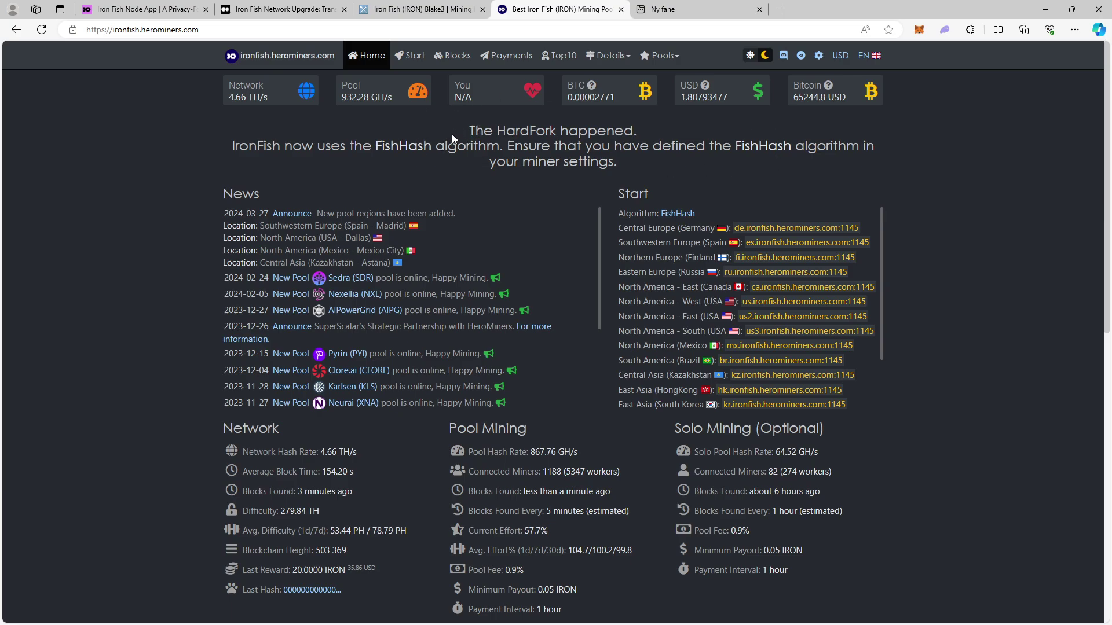
left_click_drag(468, 131, 635, 131)
left_click(306, 153)
left_click_drag(232, 146, 668, 161)
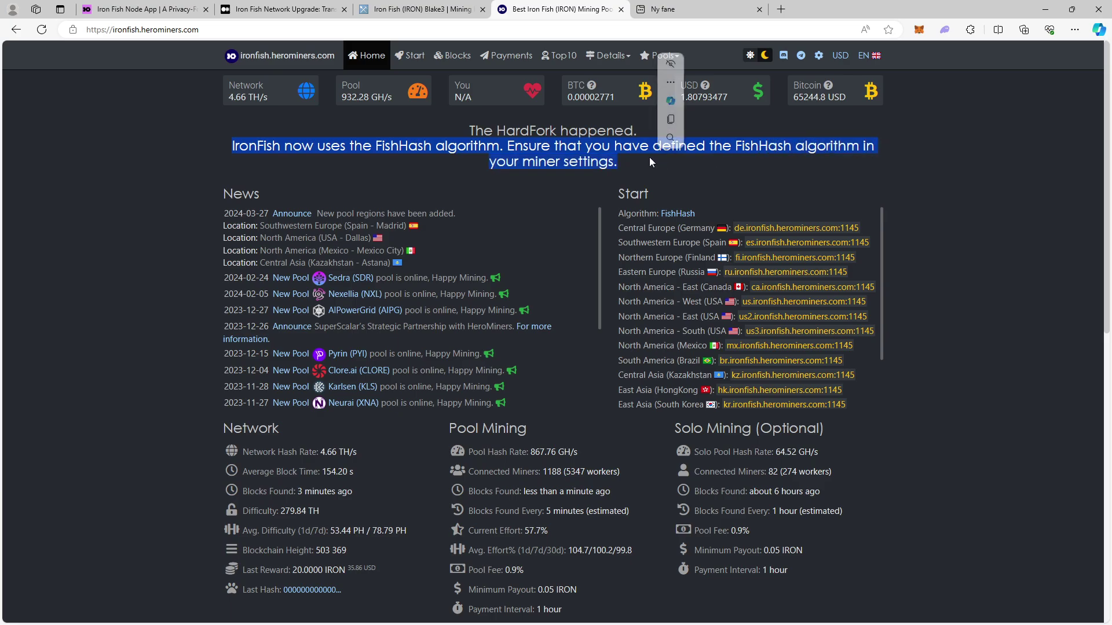
left_click(641, 168)
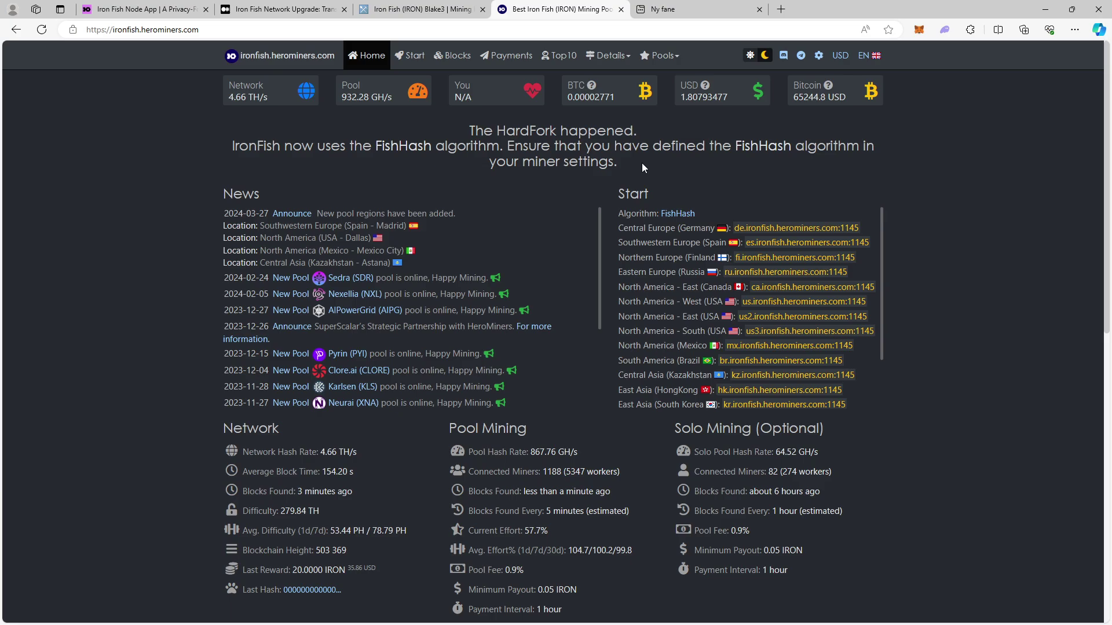
scroll(641, 162, "down", 10)
scroll(621, 160, "up", 2)
scroll(617, 167, "up", 7)
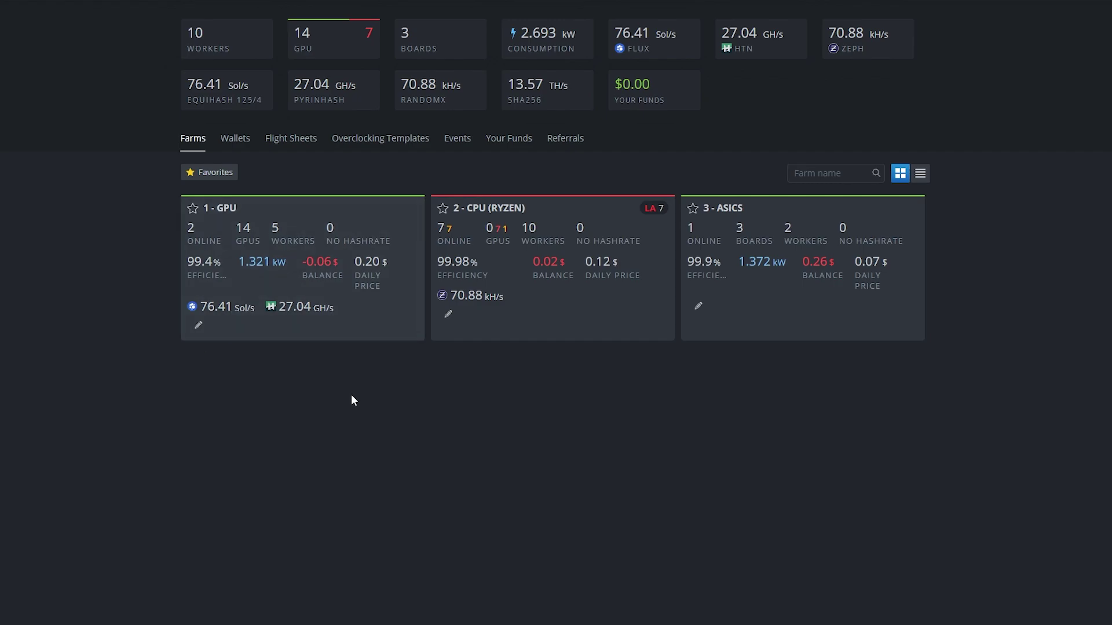
left_click(275, 259)
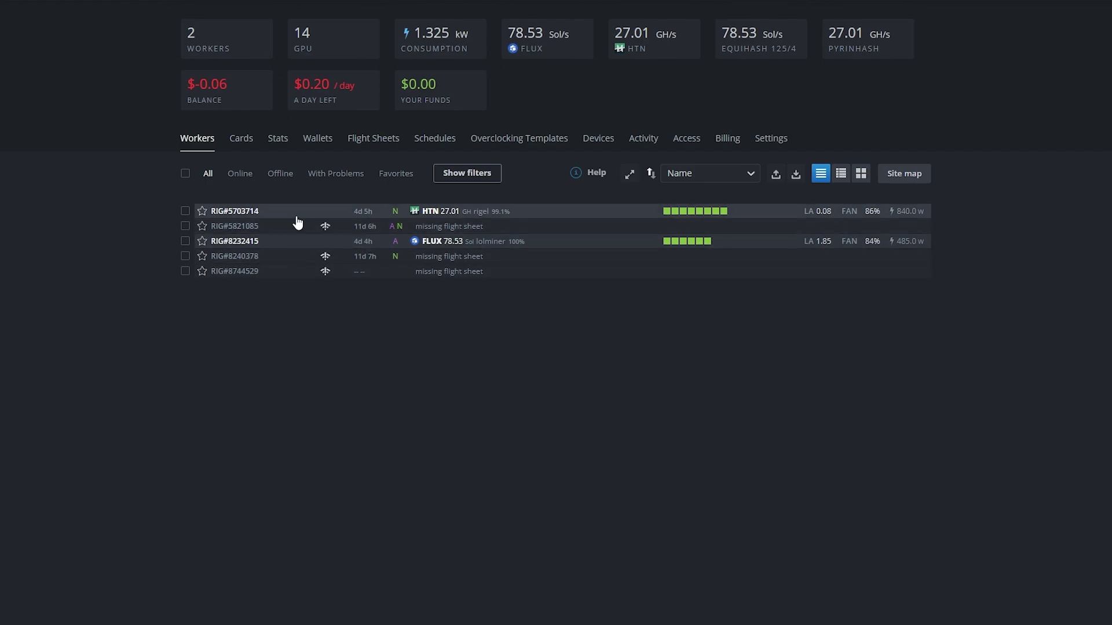
Begin a new flight sheet on the GPU farm with coin IRON and the Core wallet.
left_click(379, 144)
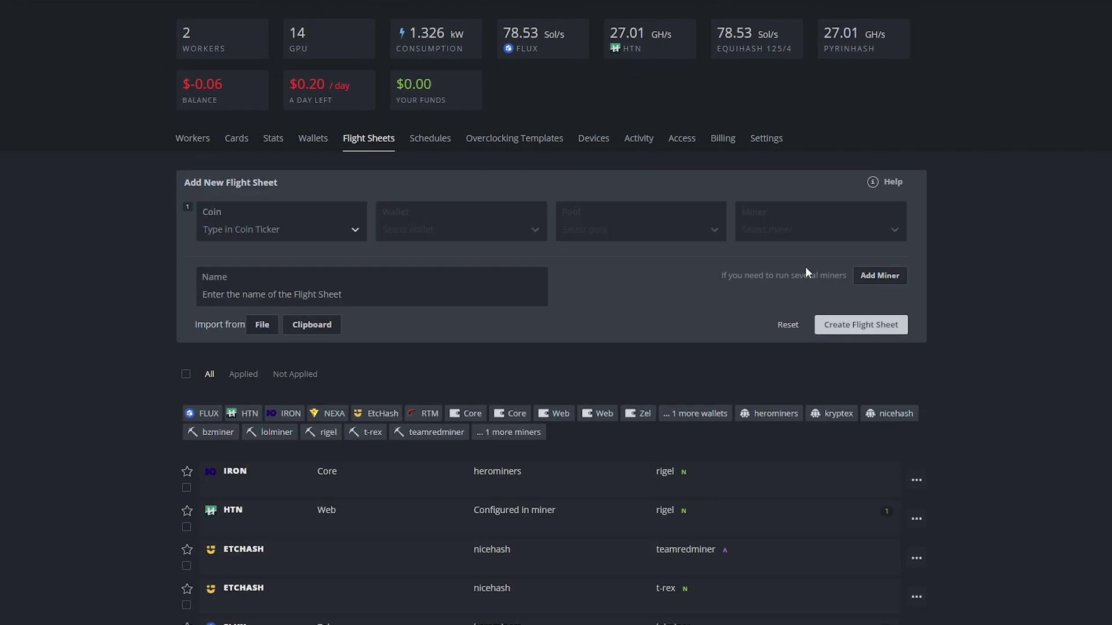
left_click(213, 230)
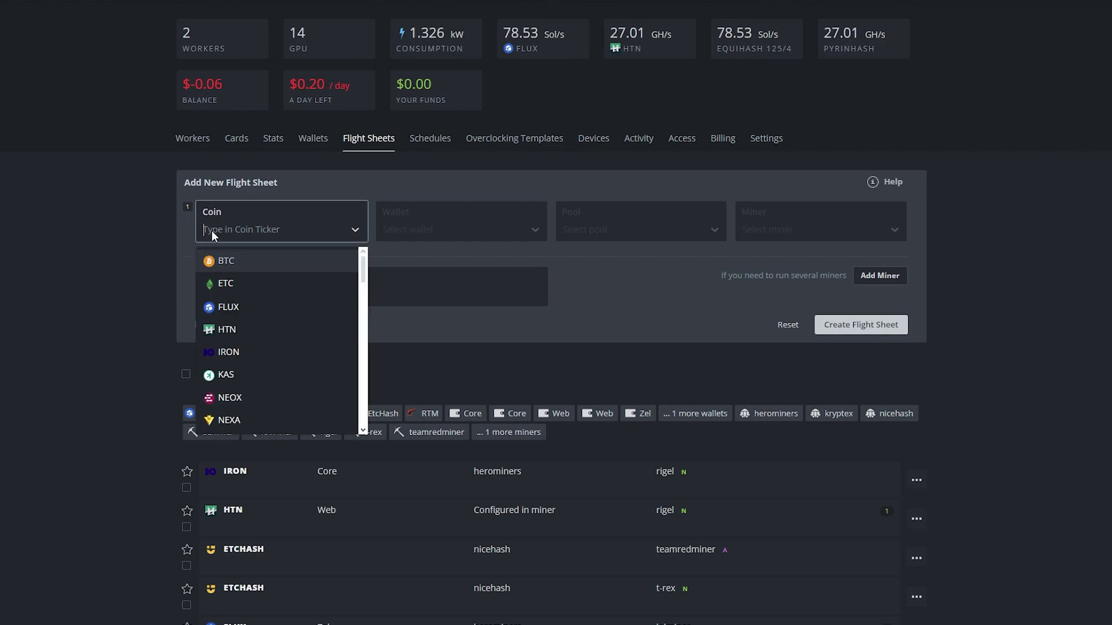
type("iron")
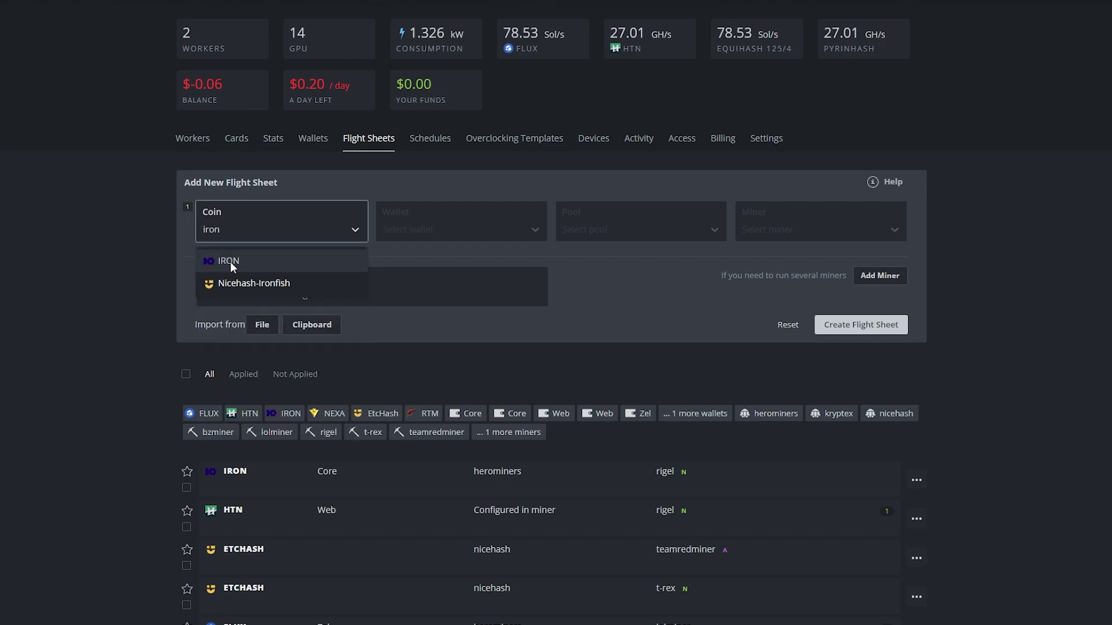
left_click(230, 261)
left_click(441, 228)
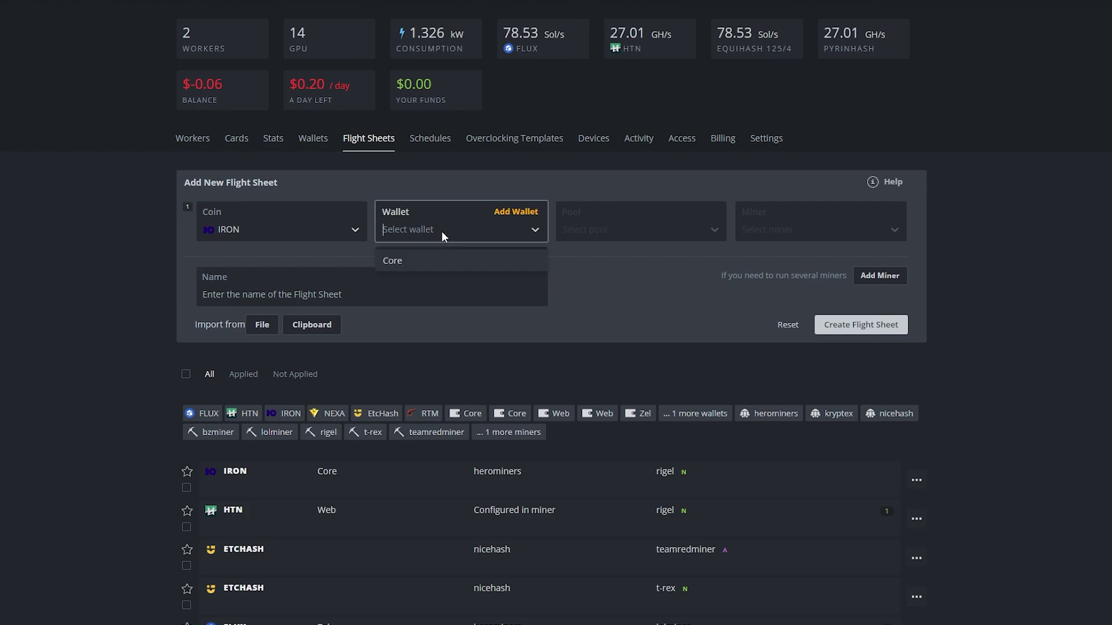
left_click(418, 262)
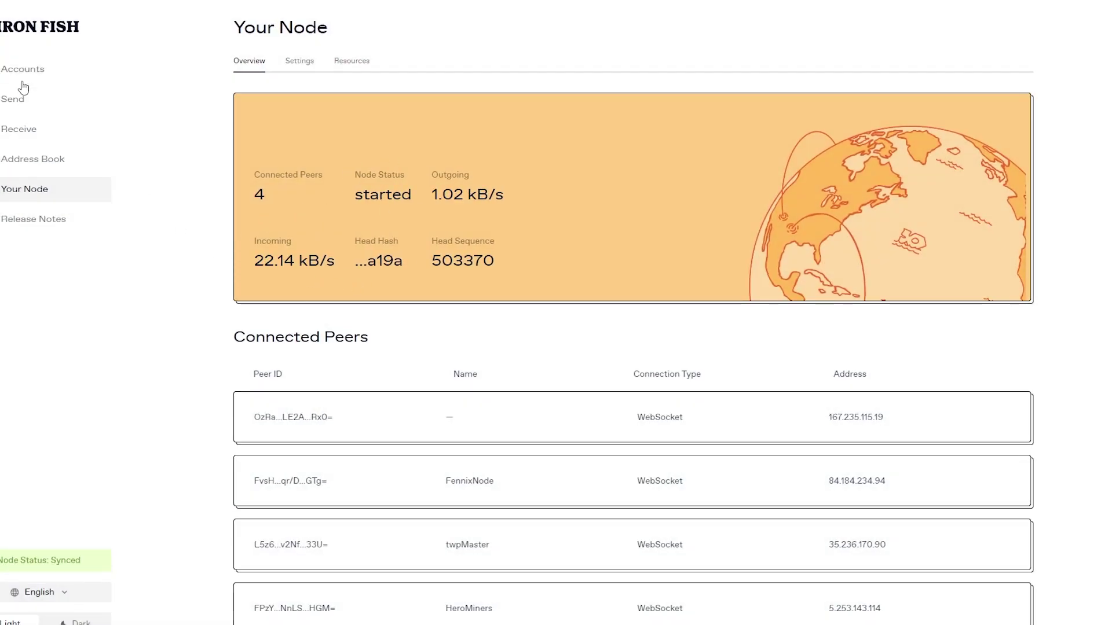
left_click(22, 79)
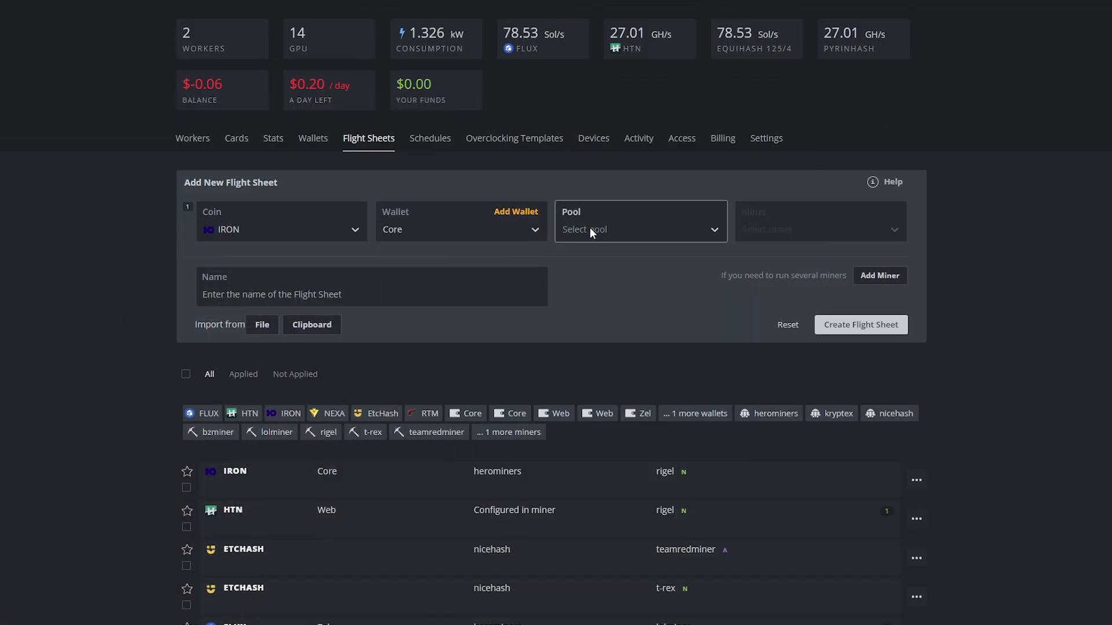
Choose herominers as the pool with its Finland and Germany servers (port 1145).
left_click(591, 231)
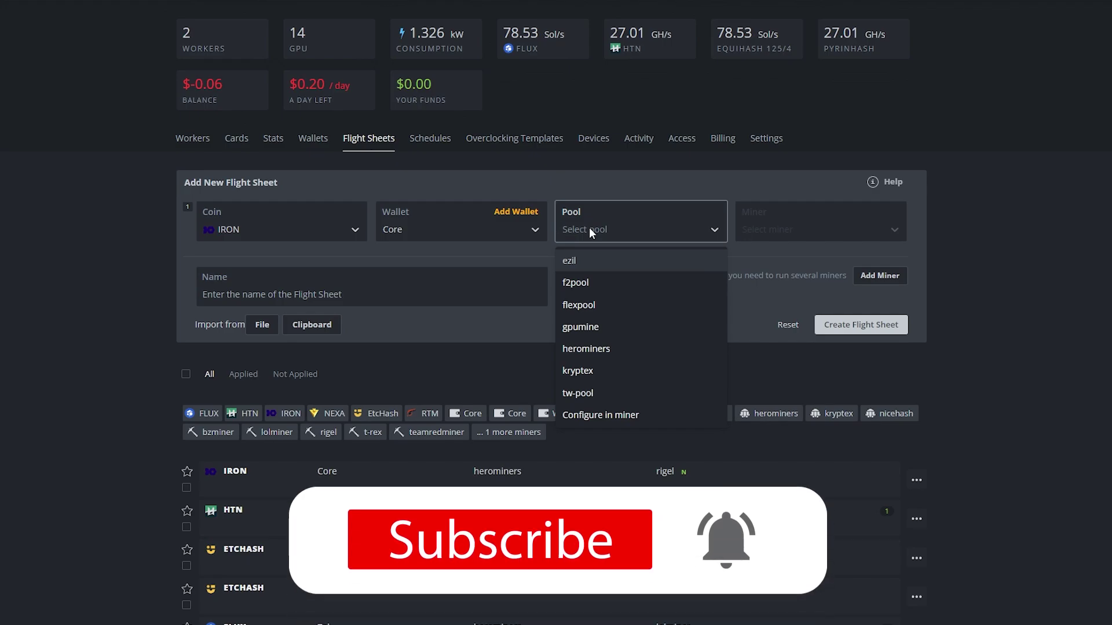
left_click(590, 349)
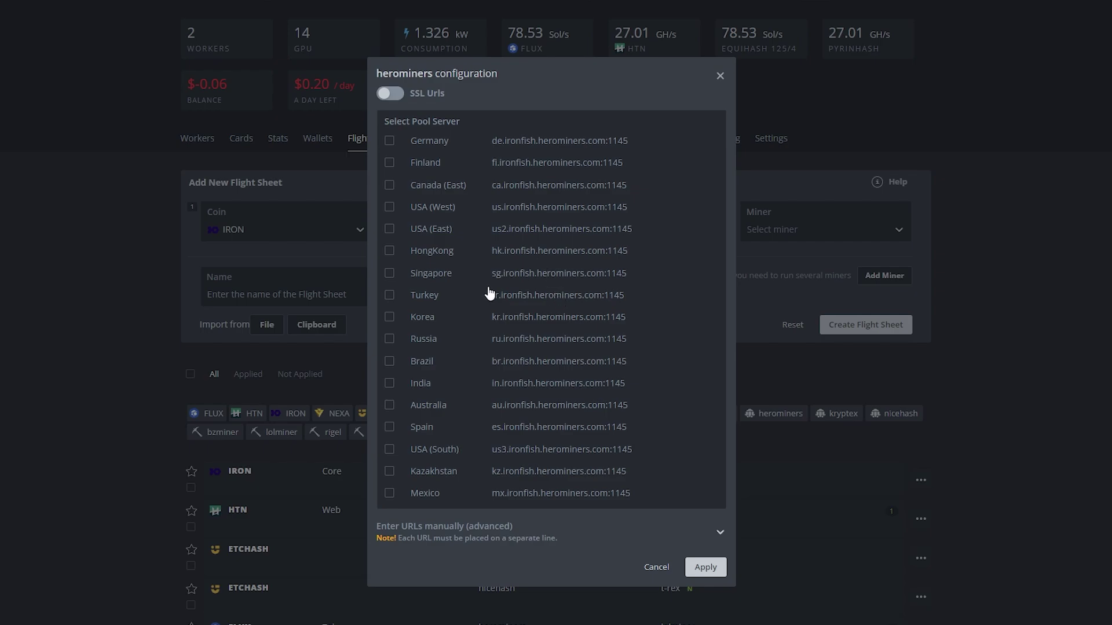
left_click(428, 166)
left_click(429, 165)
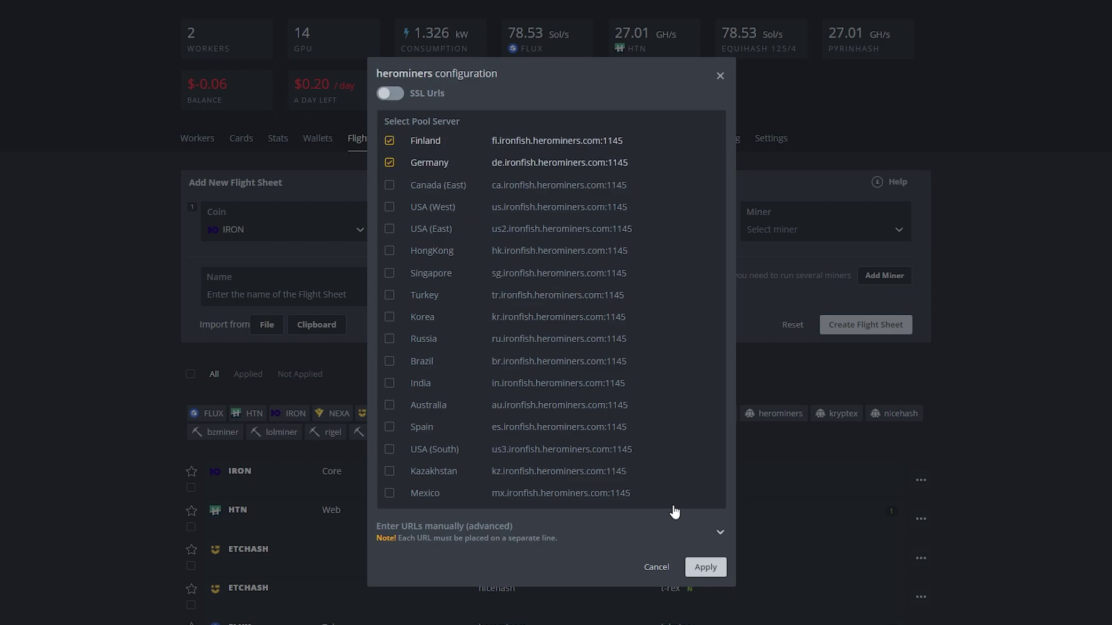
Apply the pool servers, choose Rigel Miner and set its hash algorithm to fishhash.
left_click(705, 568)
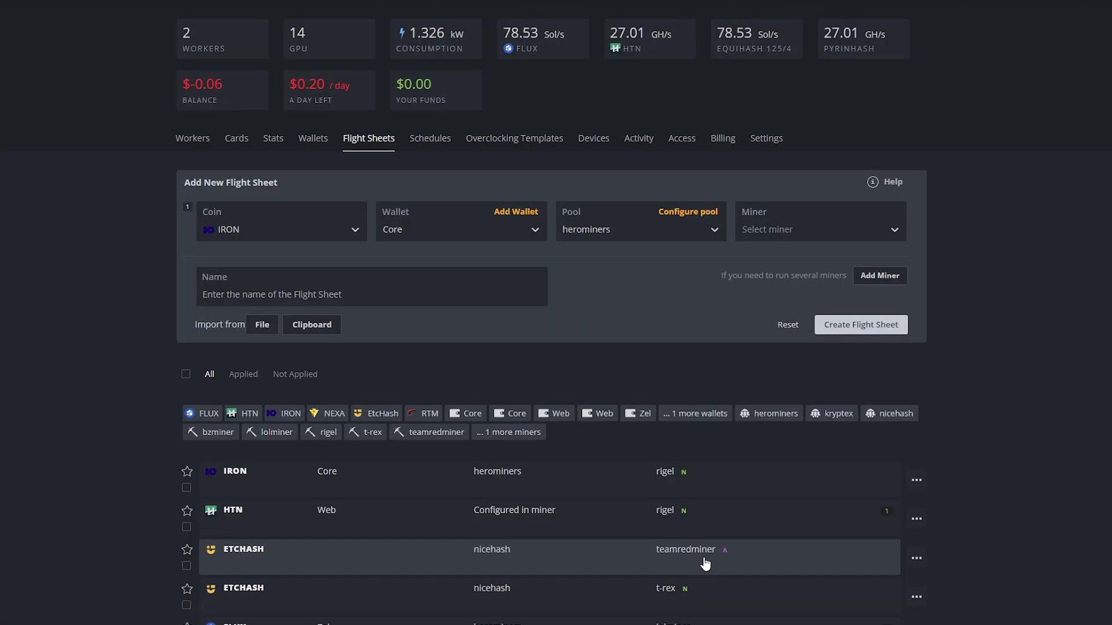
left_click(800, 231)
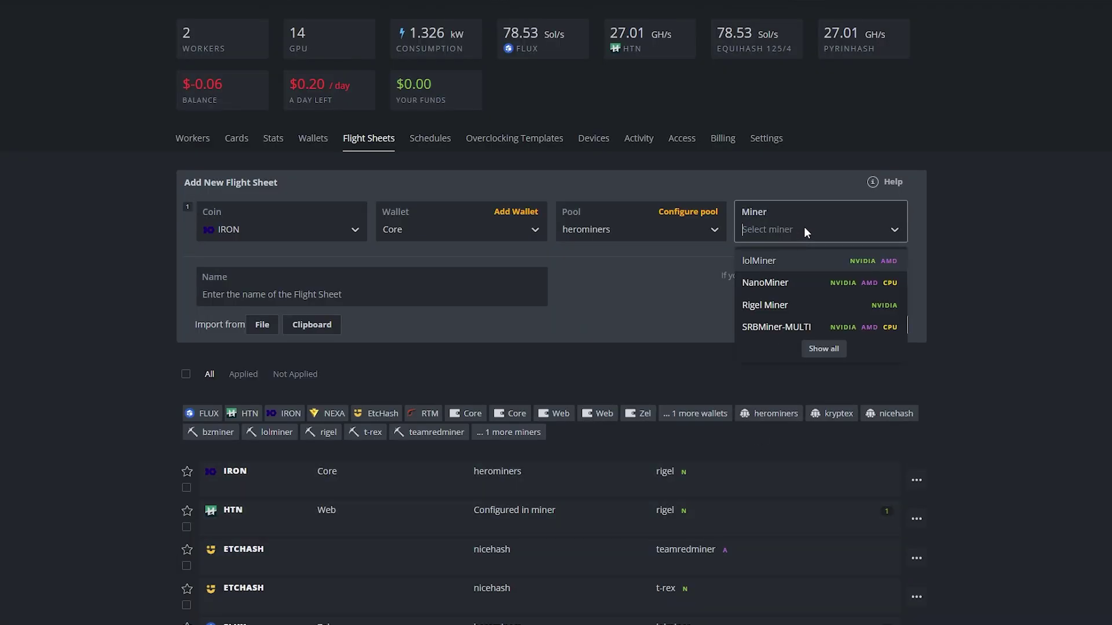
left_click(821, 305)
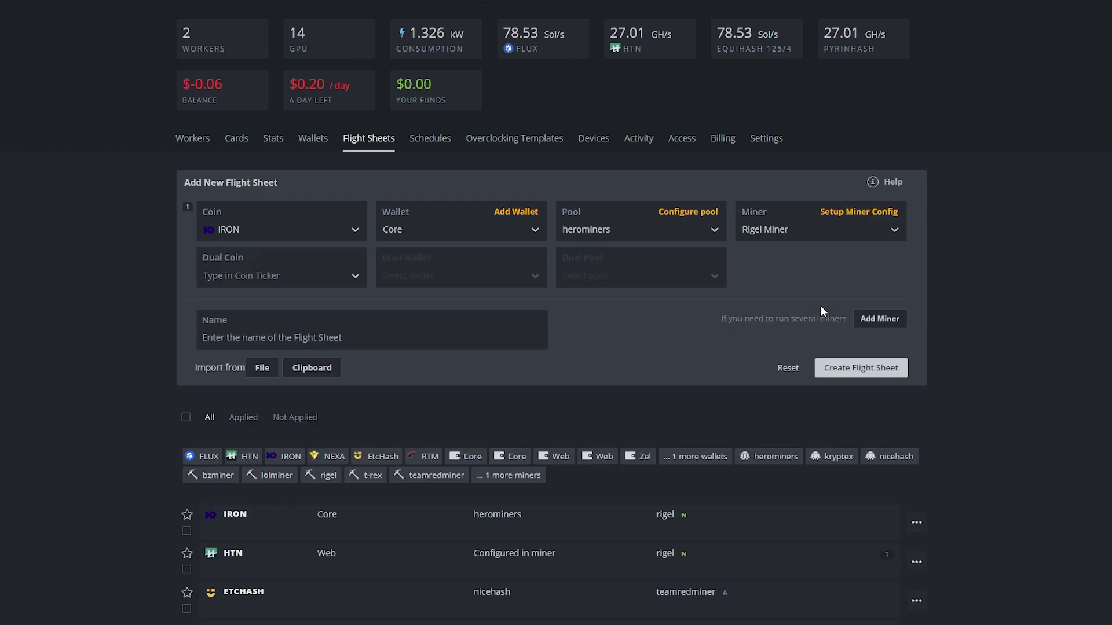
left_click(843, 213)
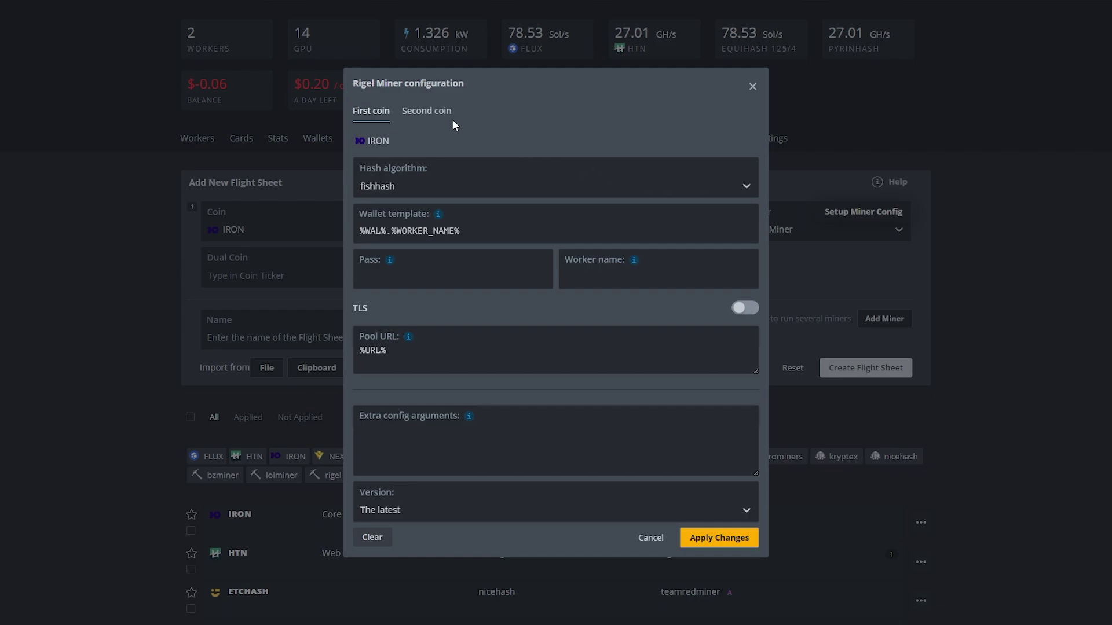
left_click(418, 189)
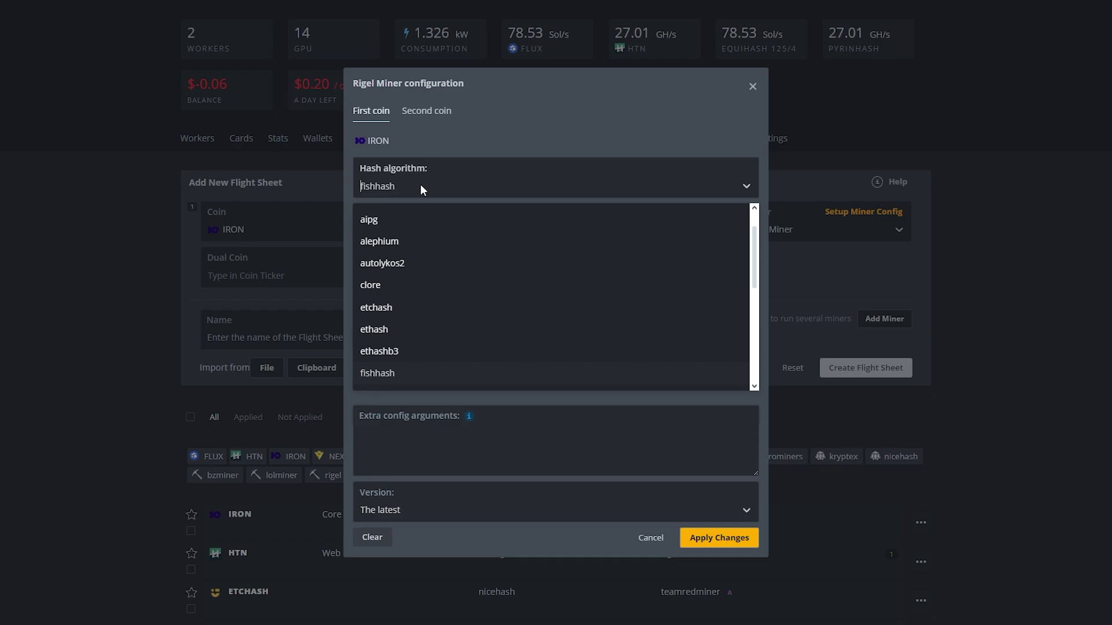
scroll(414, 248, "down", 1)
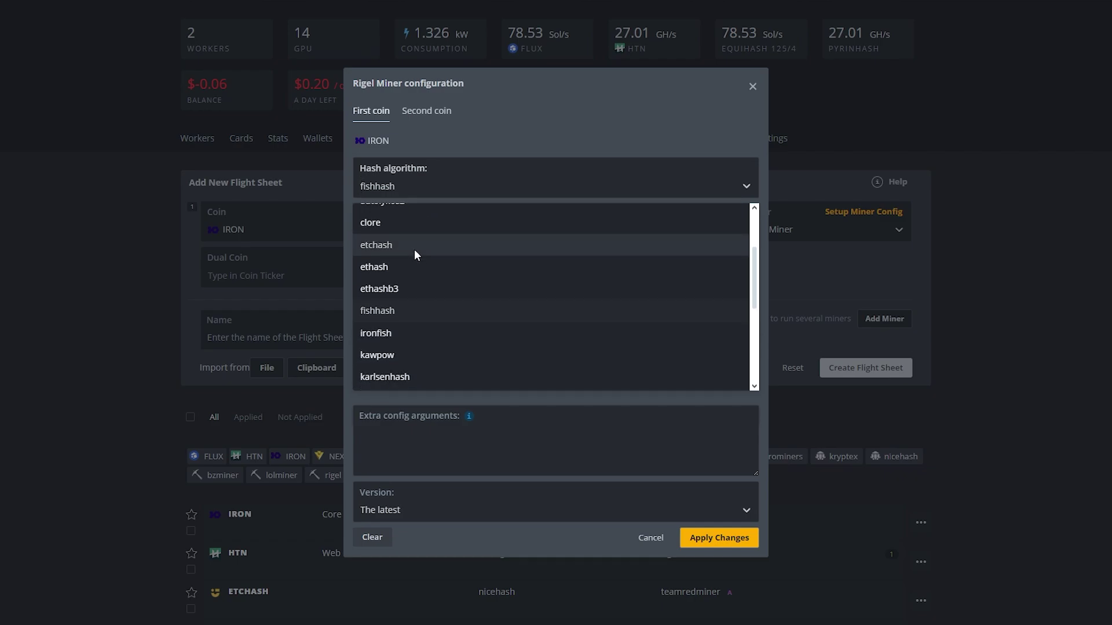
left_click(388, 310)
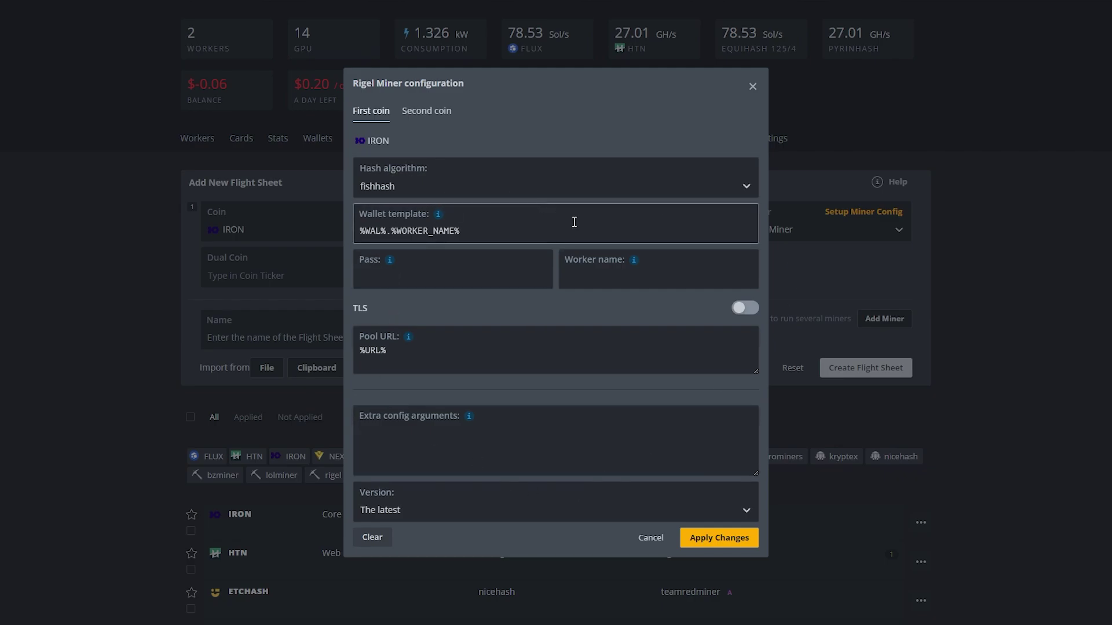
left_click(725, 549)
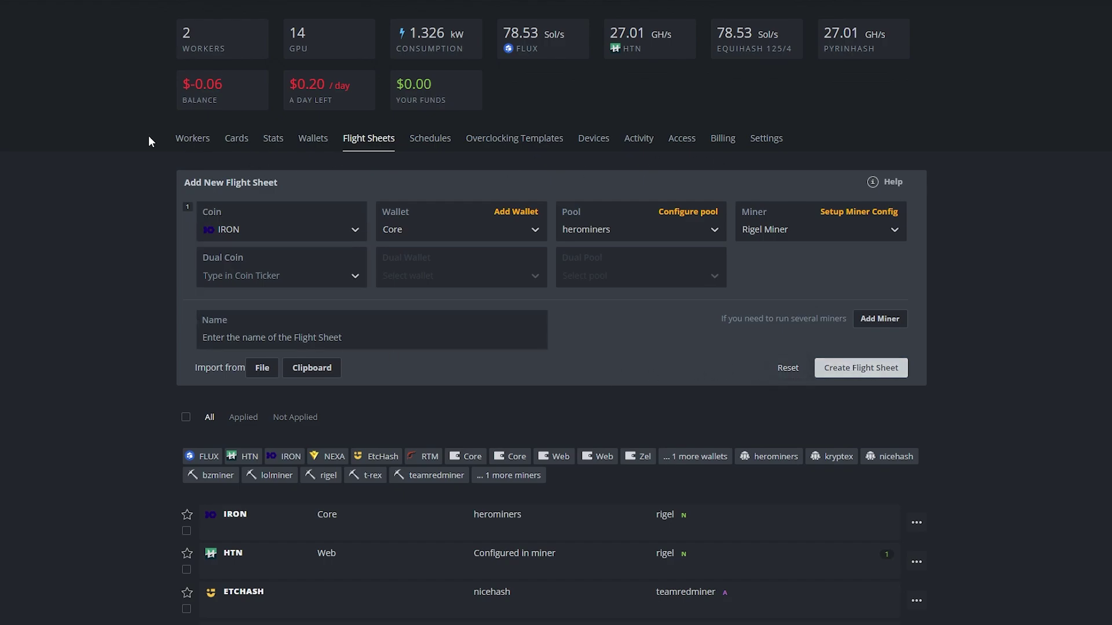
Open the eight-RTX 3060 rig mining HTN from the Workers list.
left_click(208, 145)
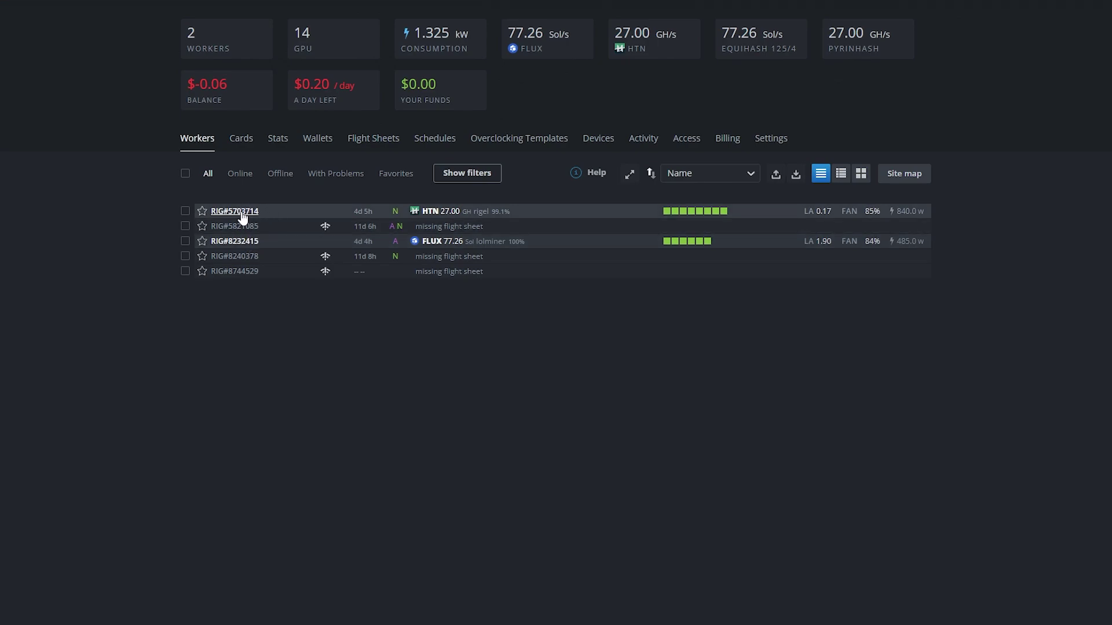
left_click(240, 212)
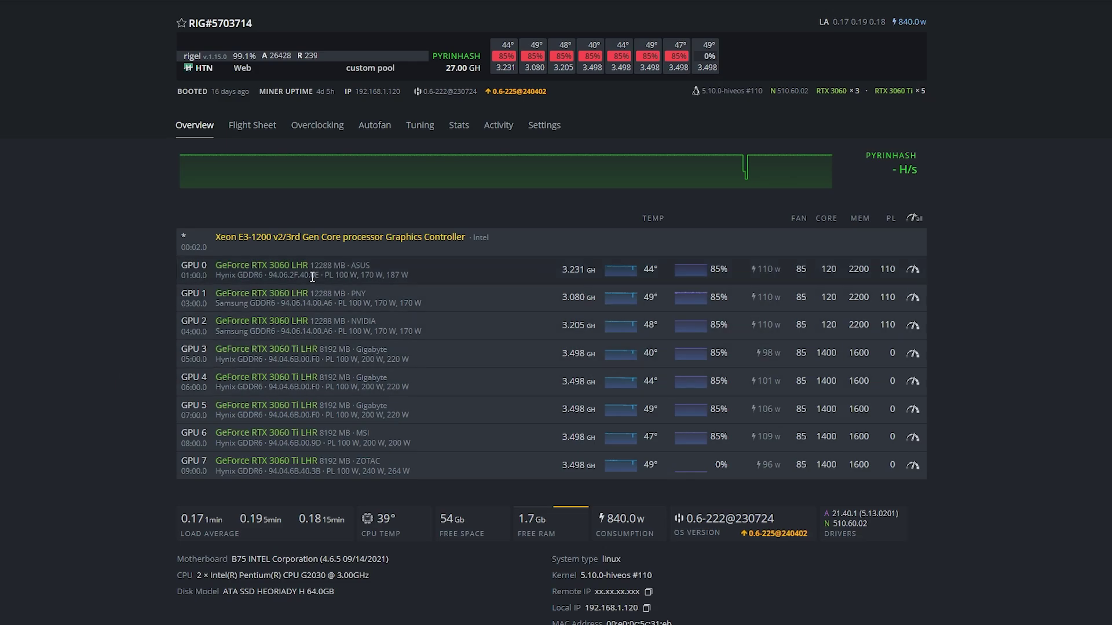
Apply the IRON flight sheet to the rig and return to its overview.
left_click(251, 130)
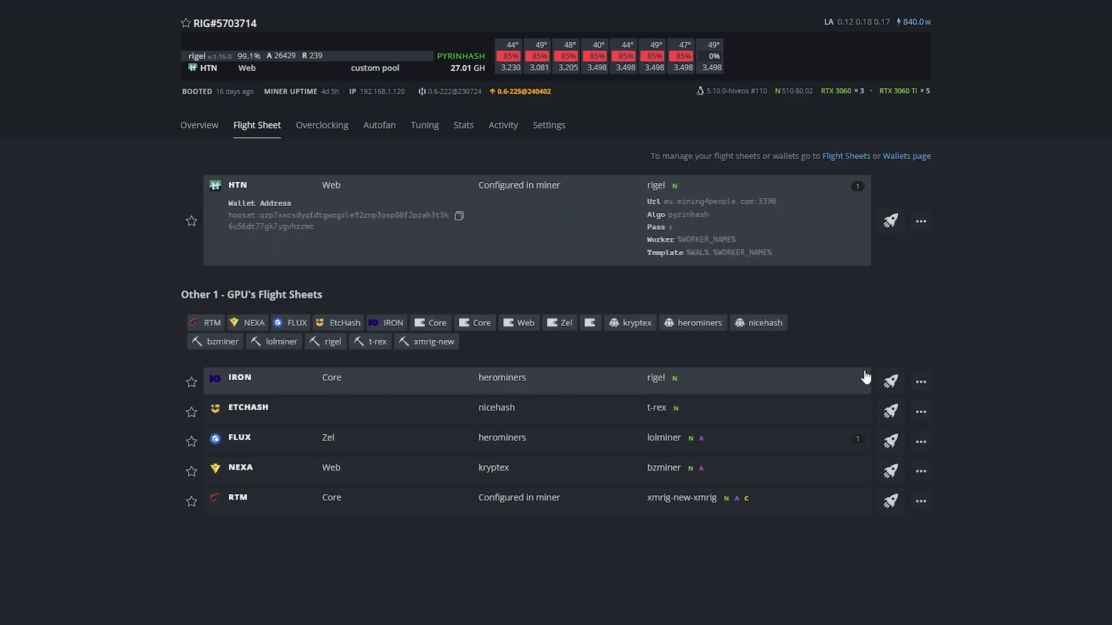
left_click(890, 383)
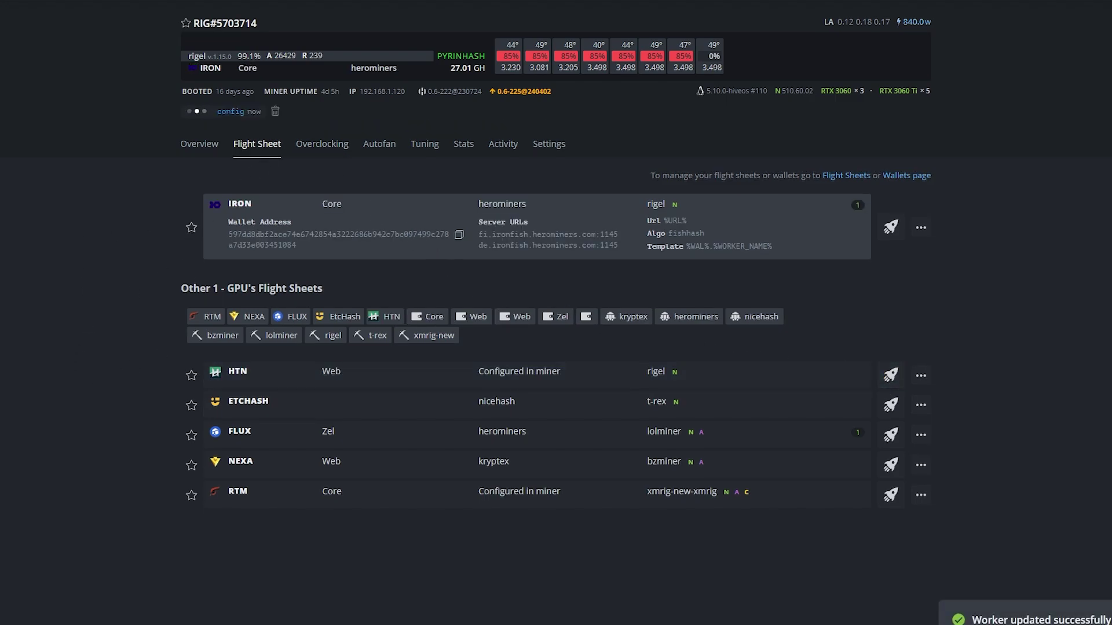
left_click(203, 145)
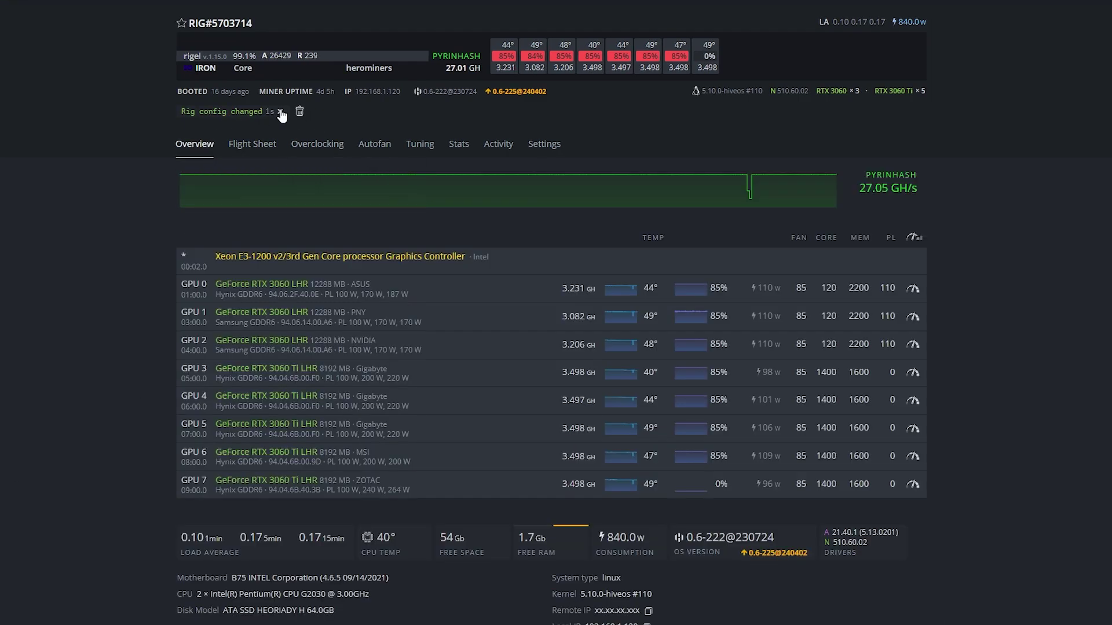
Dismiss the Rig config changed notice so the GPUs report FishHash hashrates totalling 147.8 MH.
left_click(281, 112)
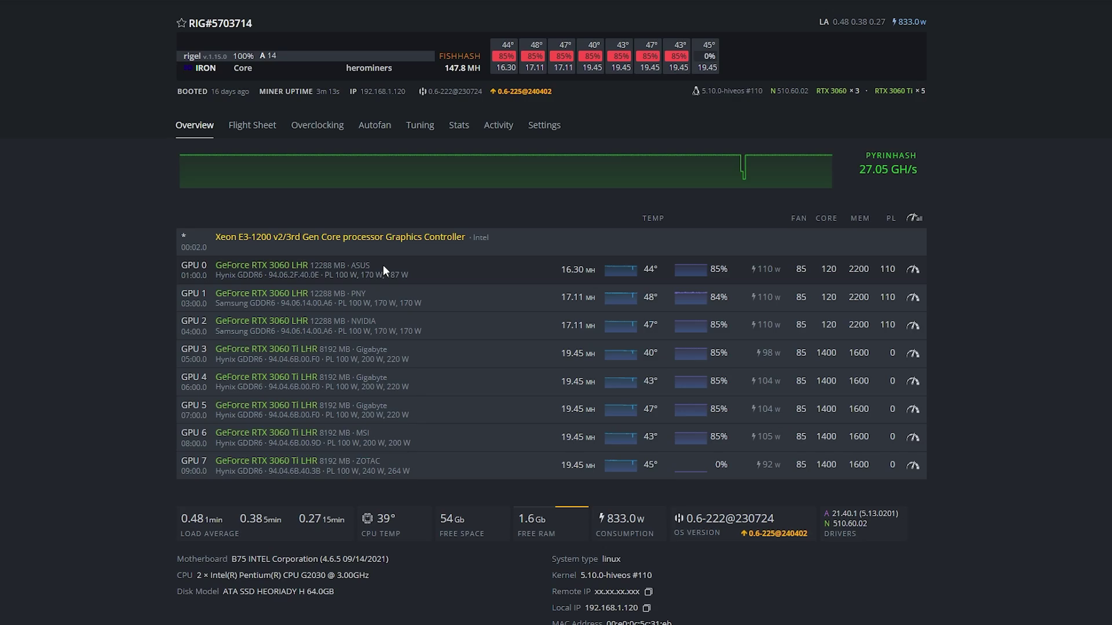
Show GPU 0's popular overclock presets filtered to the IRON coin.
left_click(913, 272)
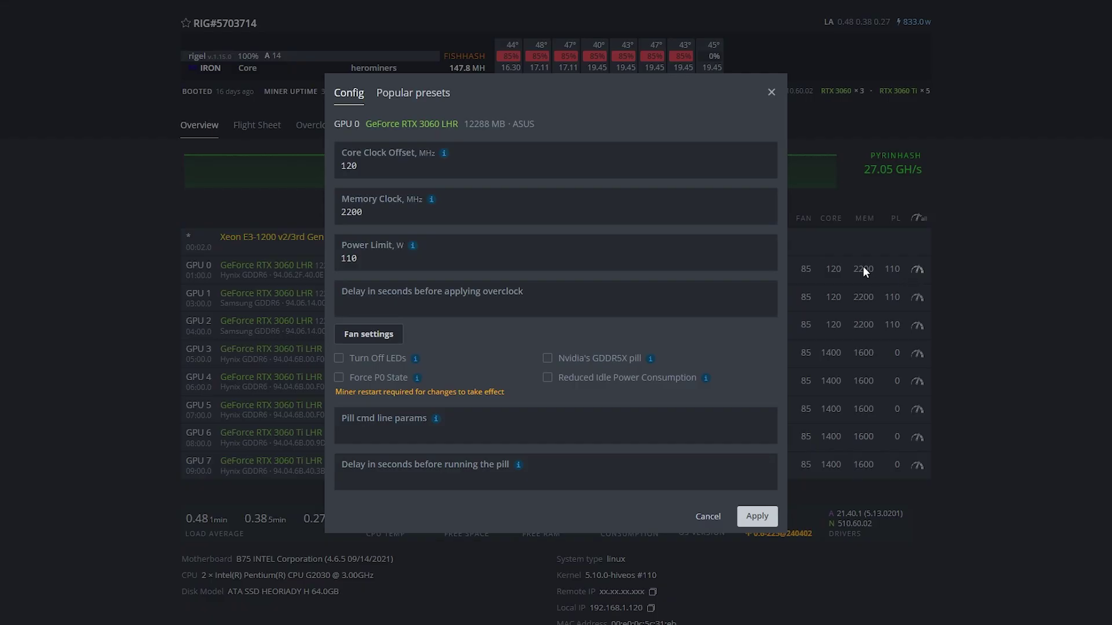
left_click(421, 92)
left_click(439, 121)
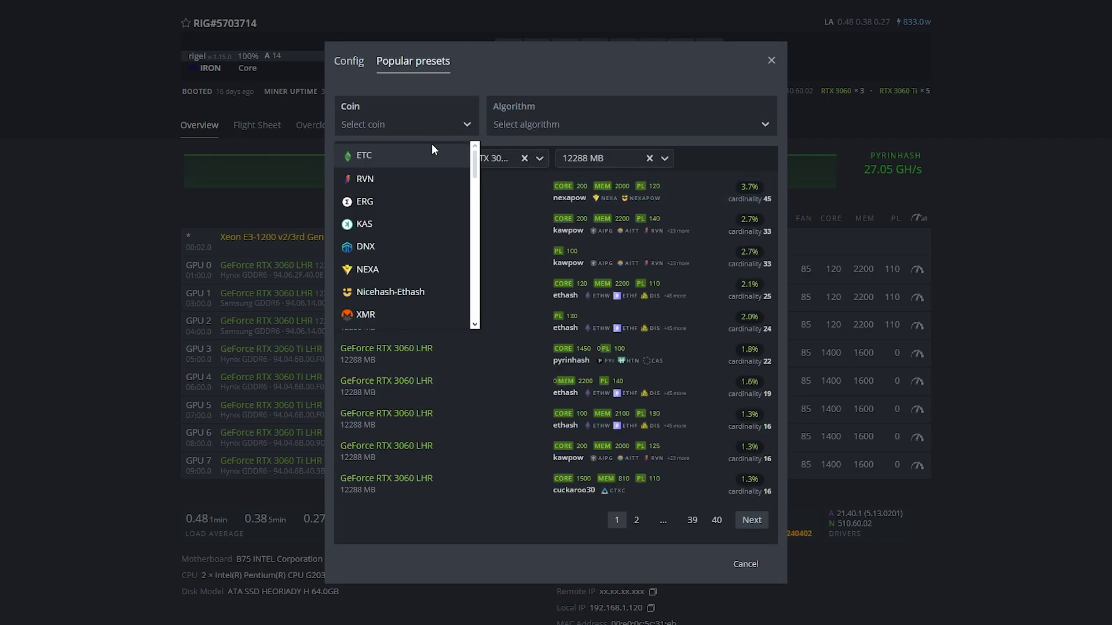
type("iron")
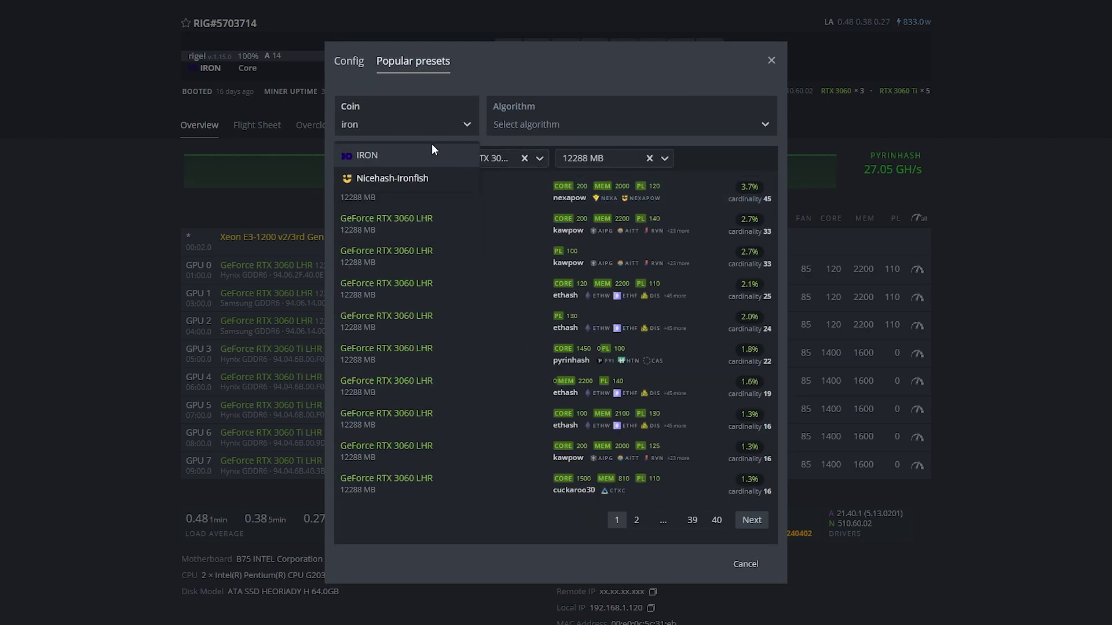
left_click(426, 155)
Compare the IRON presets for the fishhash and blake3-iron algorithms.
left_click(513, 121)
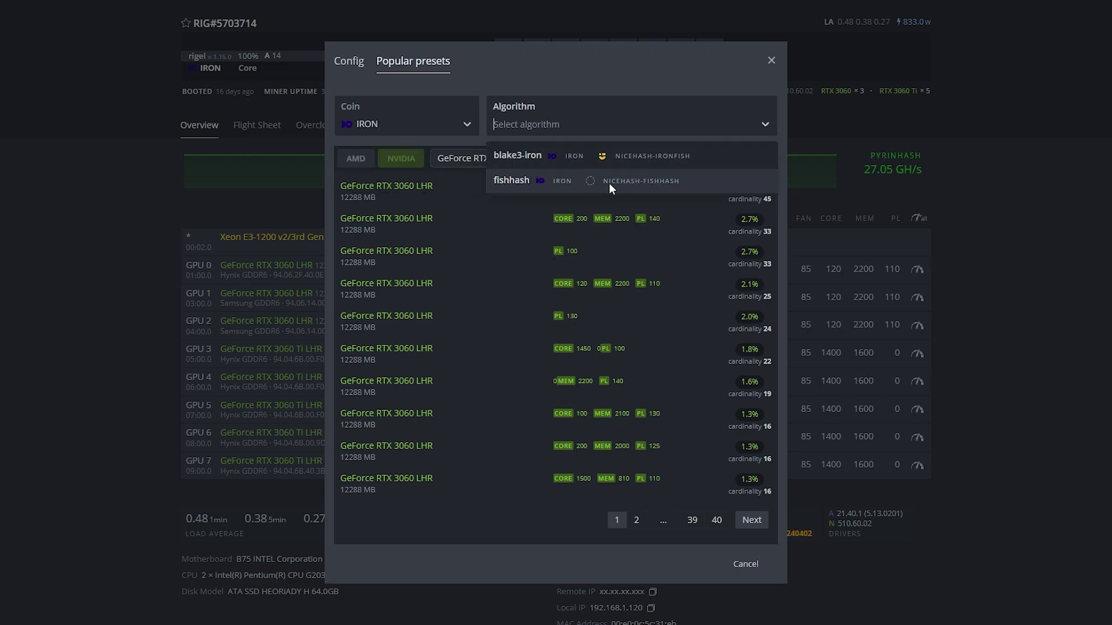
left_click(553, 186)
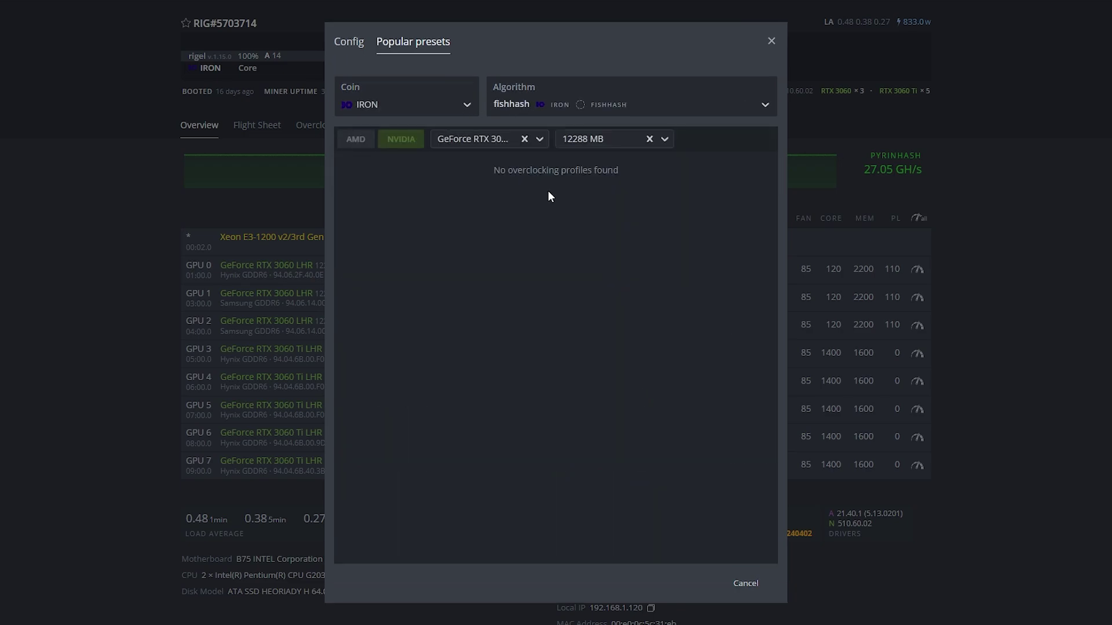
left_click(605, 108)
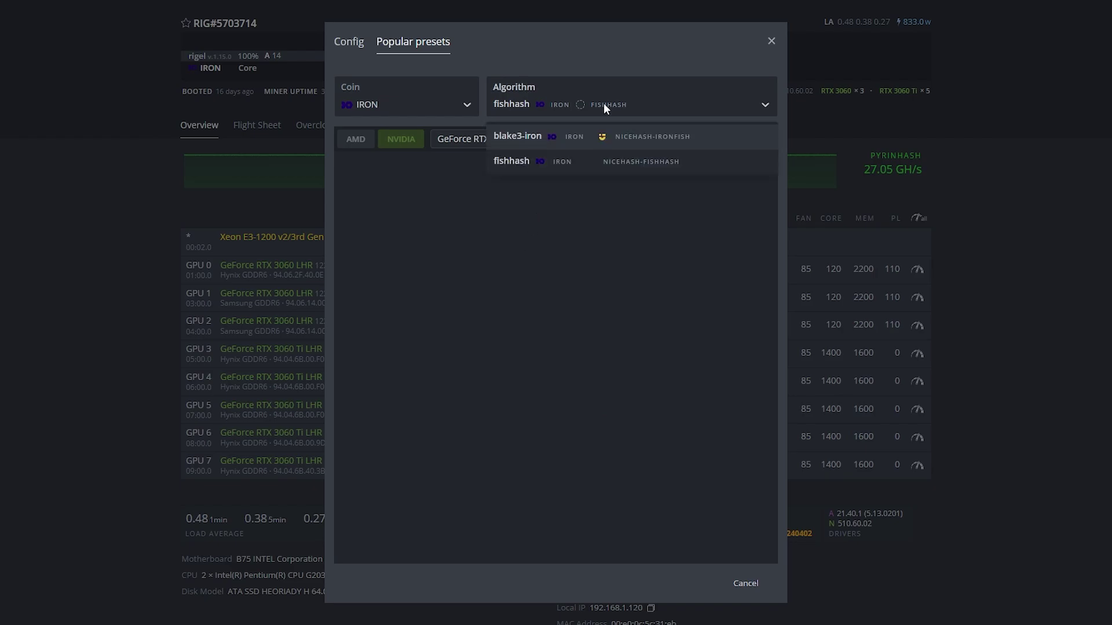
left_click(618, 135)
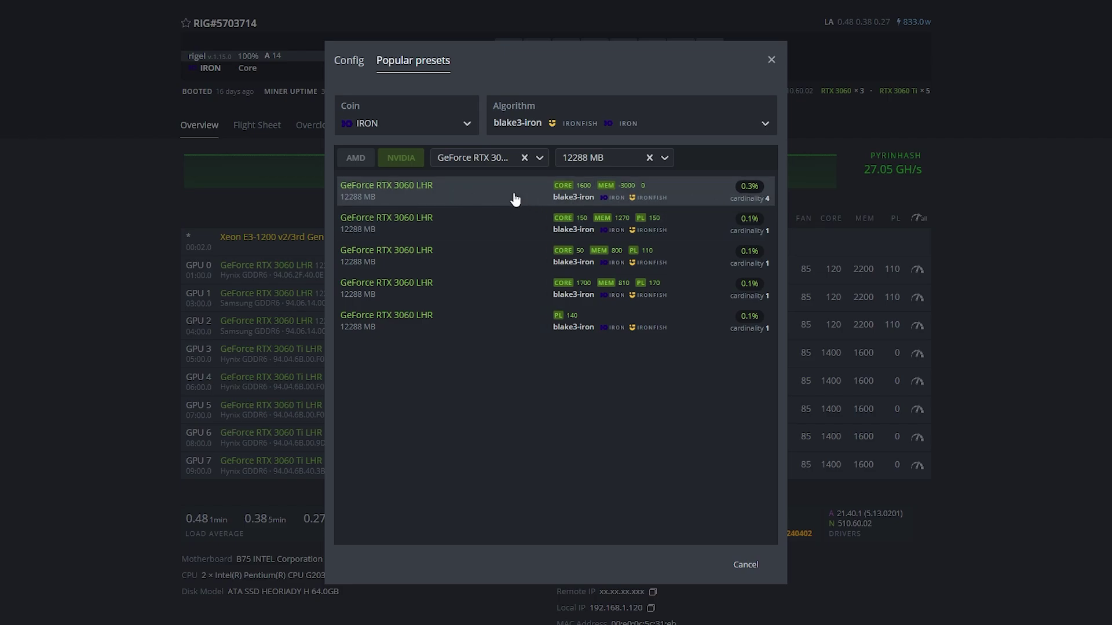
Switch the presets to ETC, check its algorithm variants, and close the presets dialog.
left_click(417, 119)
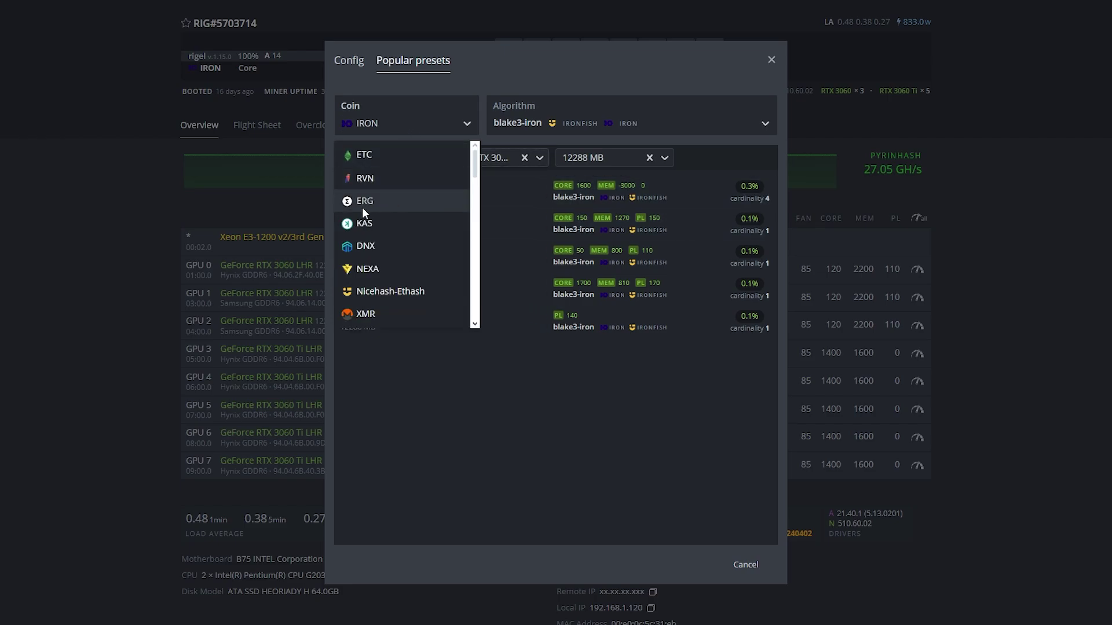
left_click(403, 124)
left_click(404, 124)
left_click(370, 155)
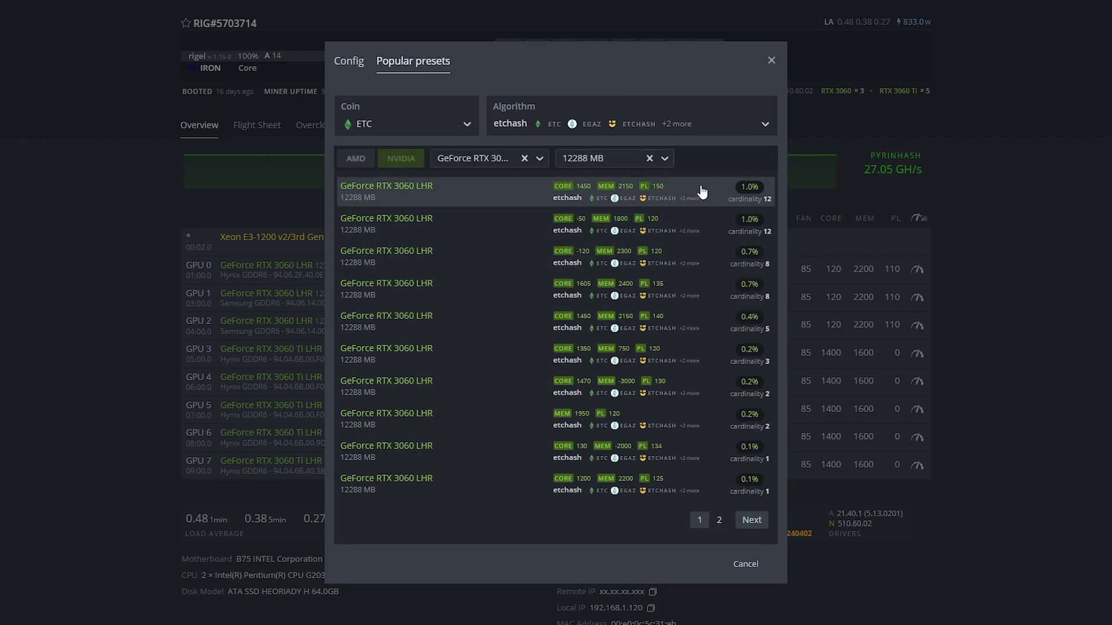
left_click(676, 126)
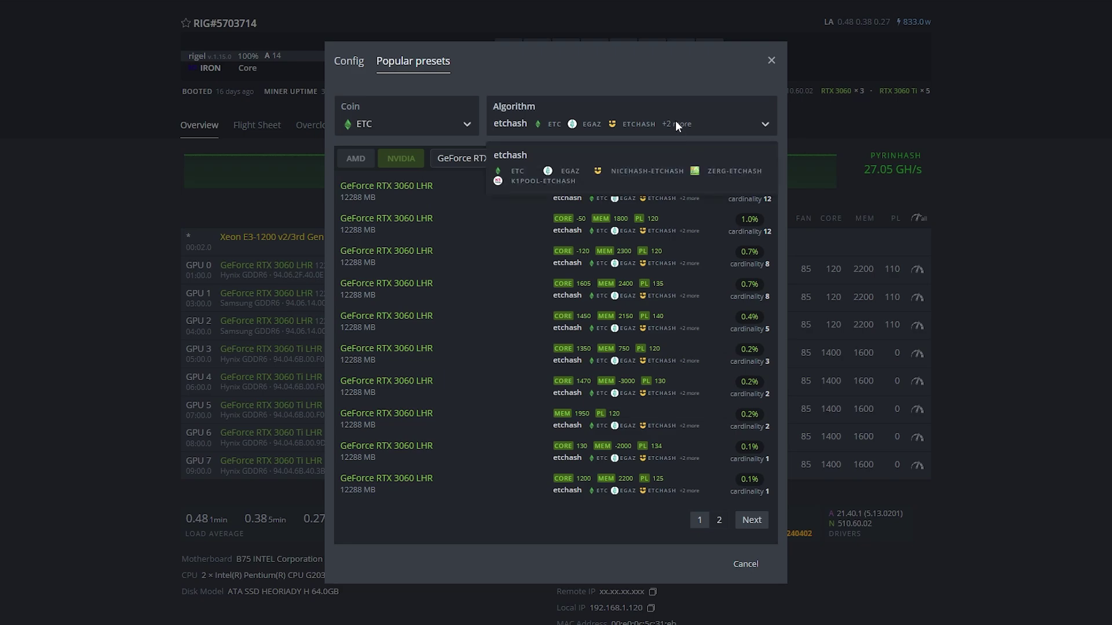
left_click(686, 89)
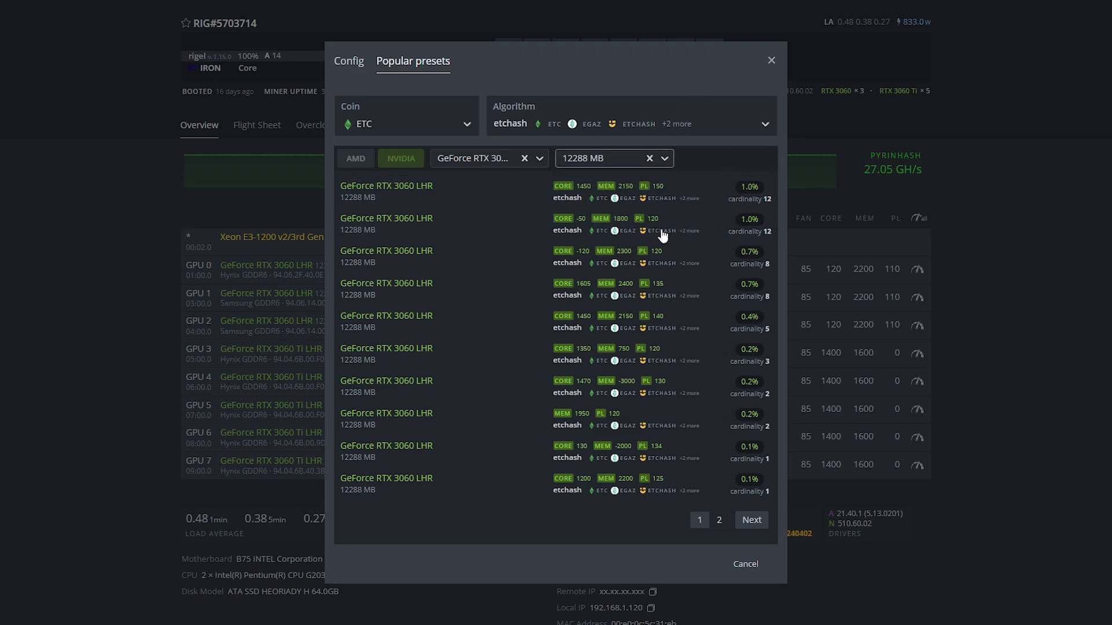
left_click(771, 61)
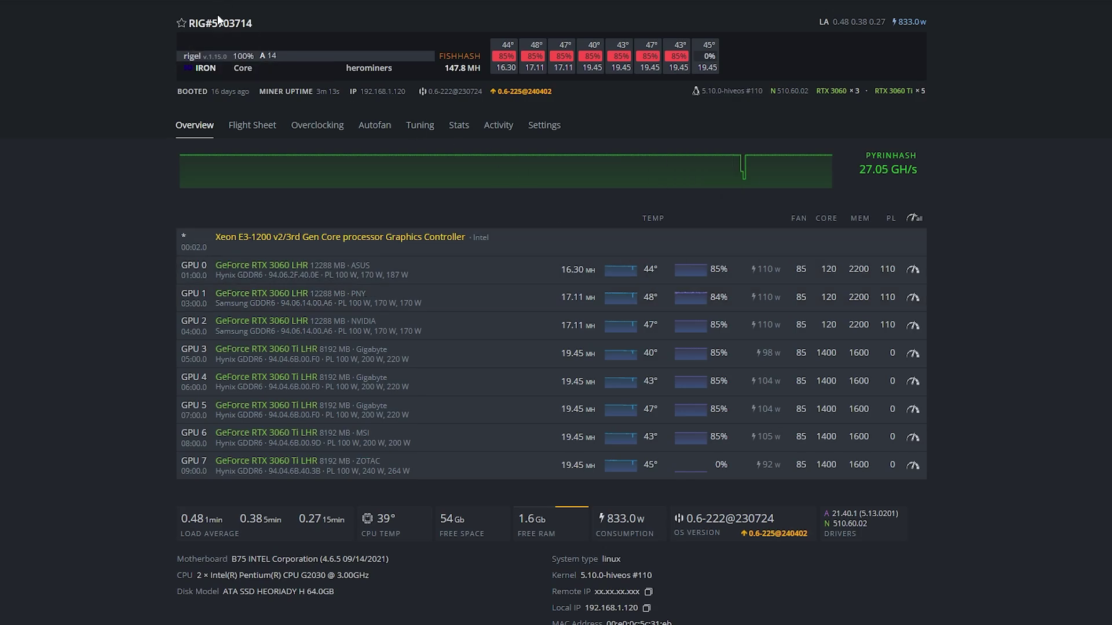
Leave the rig page for the GPU farm's workers list.
mouse_move(257, 1)
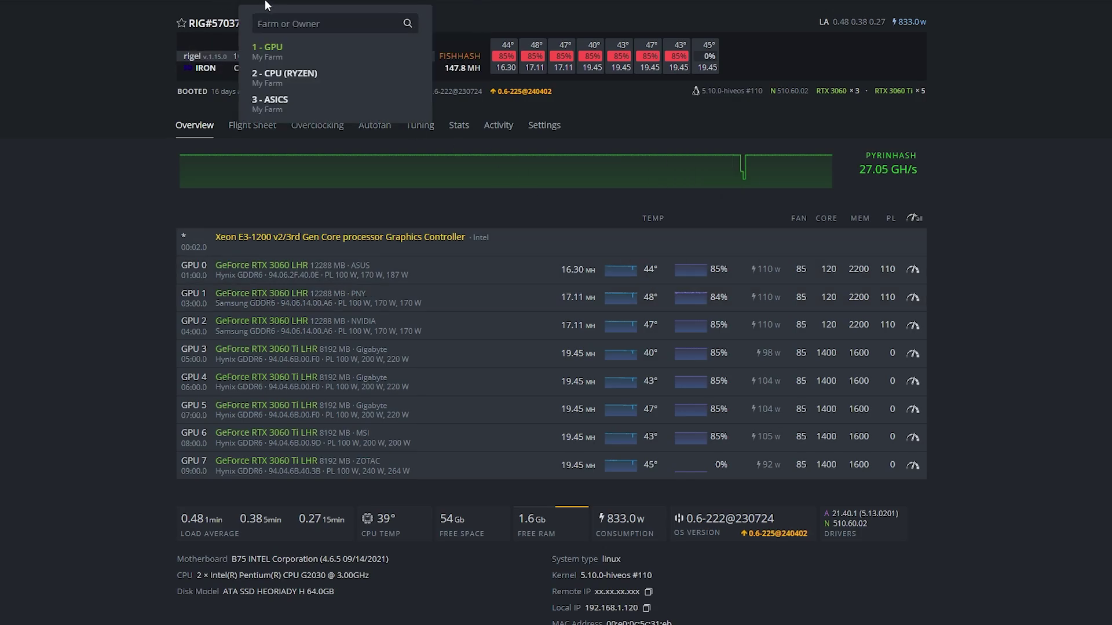
left_click(267, 49)
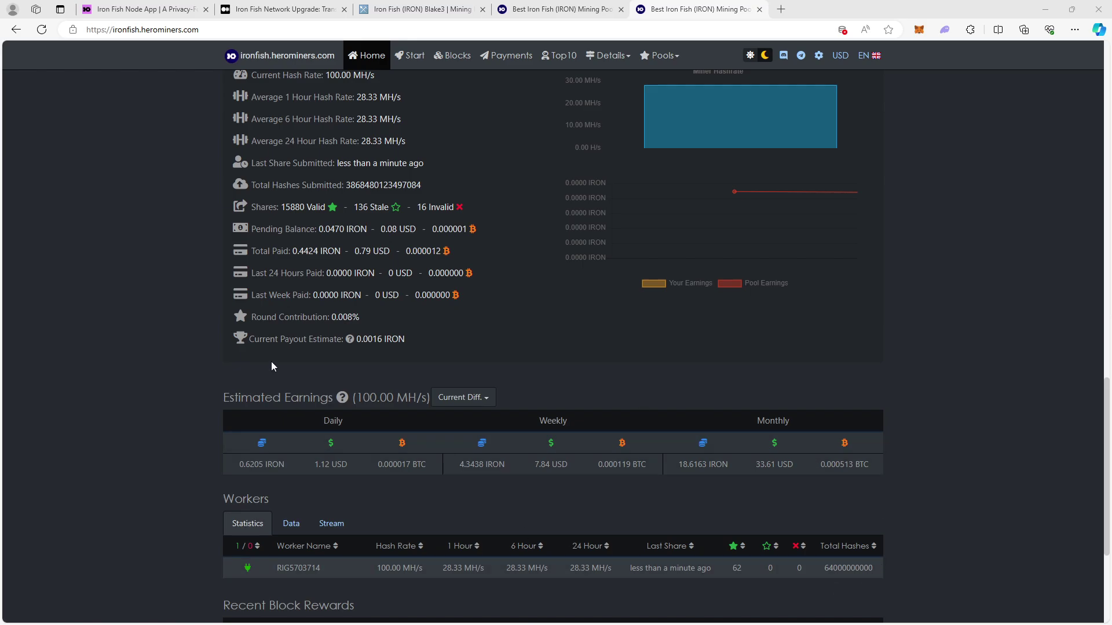
Estimate Iron Fish profits at 147.8 MH/s: 27.5149 IRON (49.68 USD) monthly.
scroll(331, 349, "up", 6)
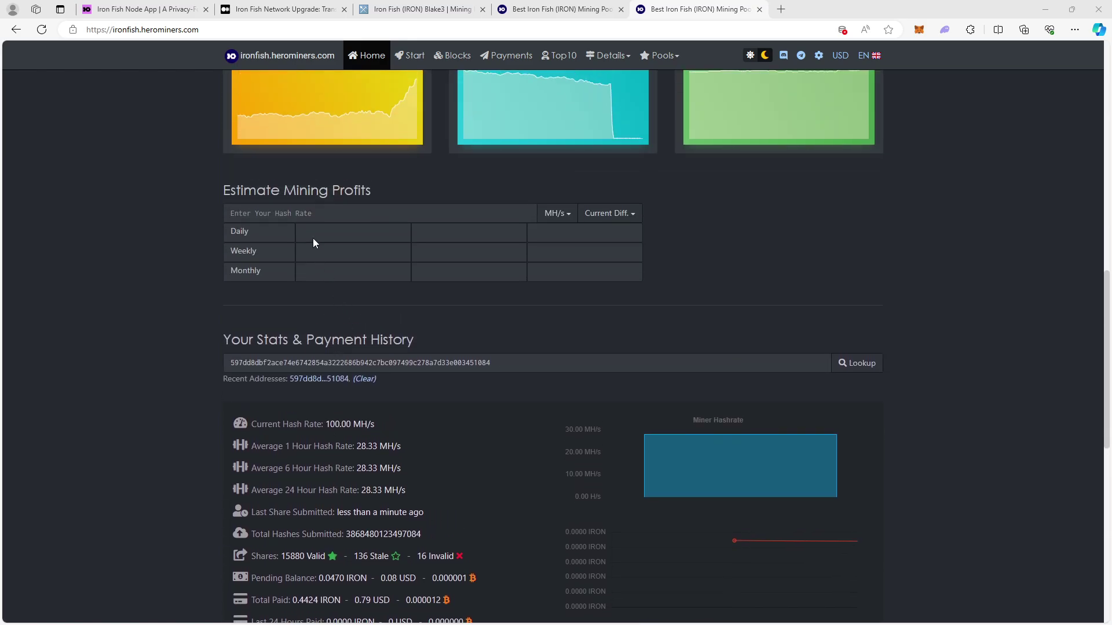
scroll(309, 222, "up", 3)
scroll(315, 253, "down", 3)
left_click(336, 213)
type("147")
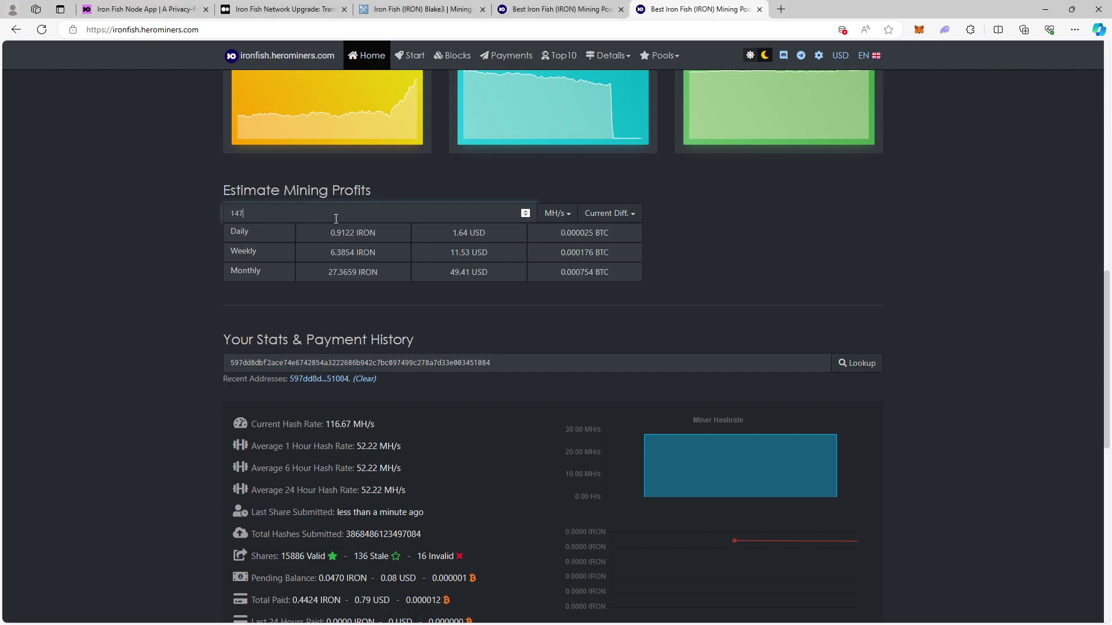
type(".8")
left_click_drag(337, 272, 330, 272)
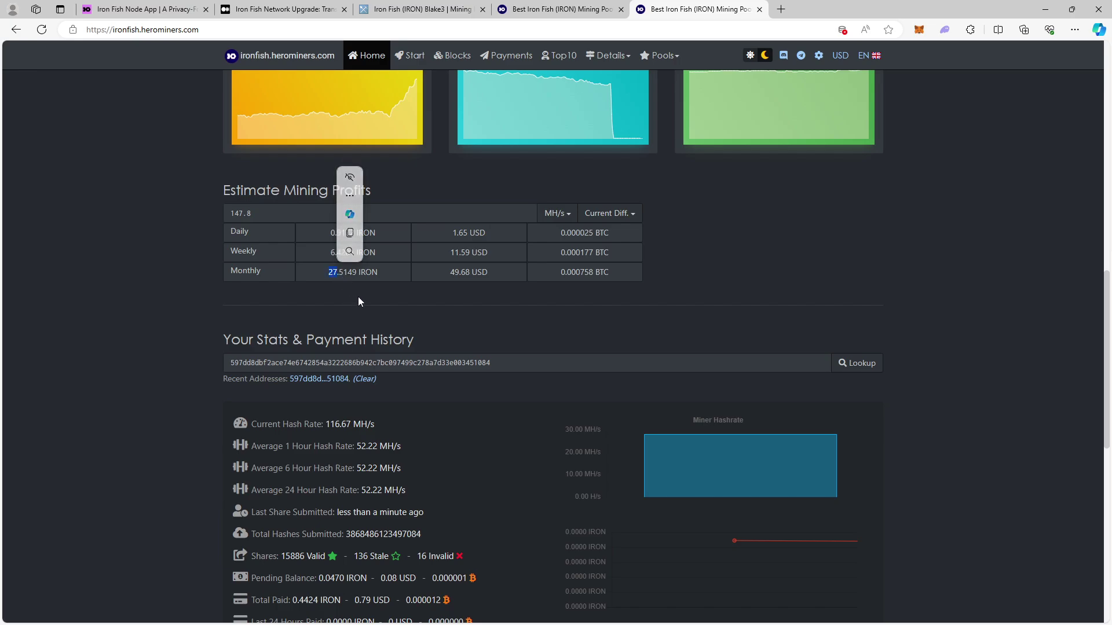
left_click(489, 307)
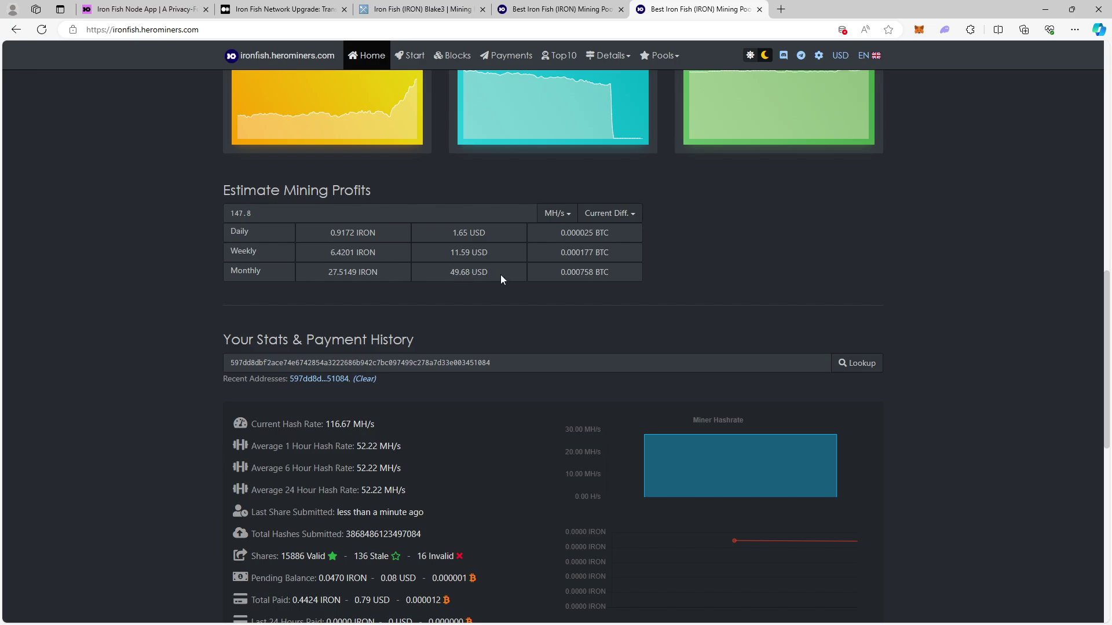
scroll(527, 290, "down", 2)
scroll(530, 267, "down", 3)
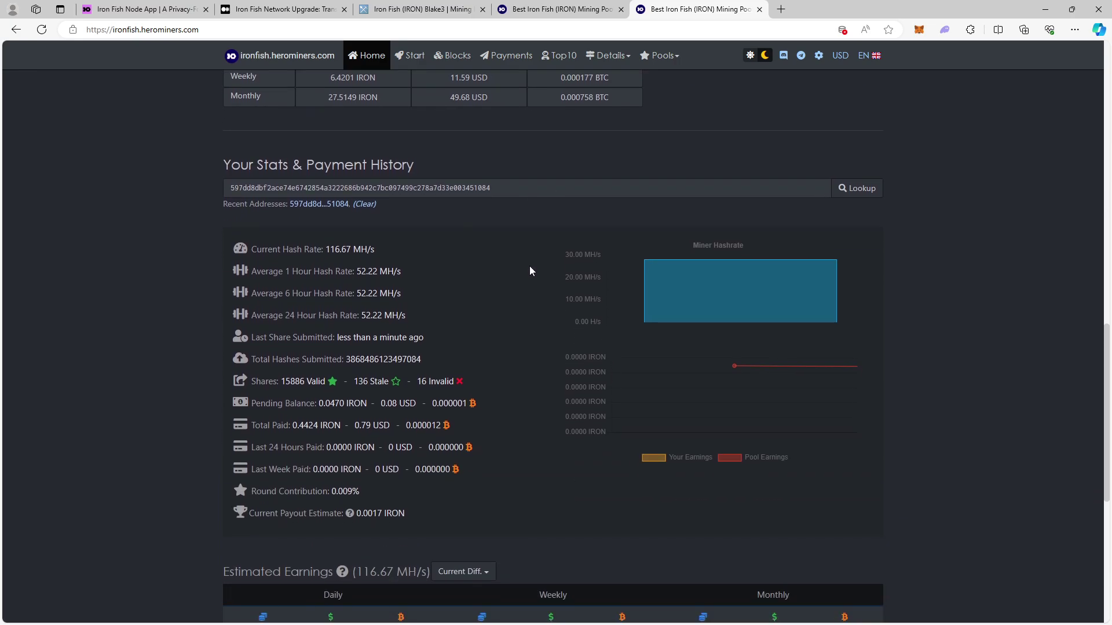
scroll(529, 266, "up", 3)
scroll(527, 264, "down", 2)
scroll(516, 258, "down", 2)
scroll(496, 246, "up", 3)
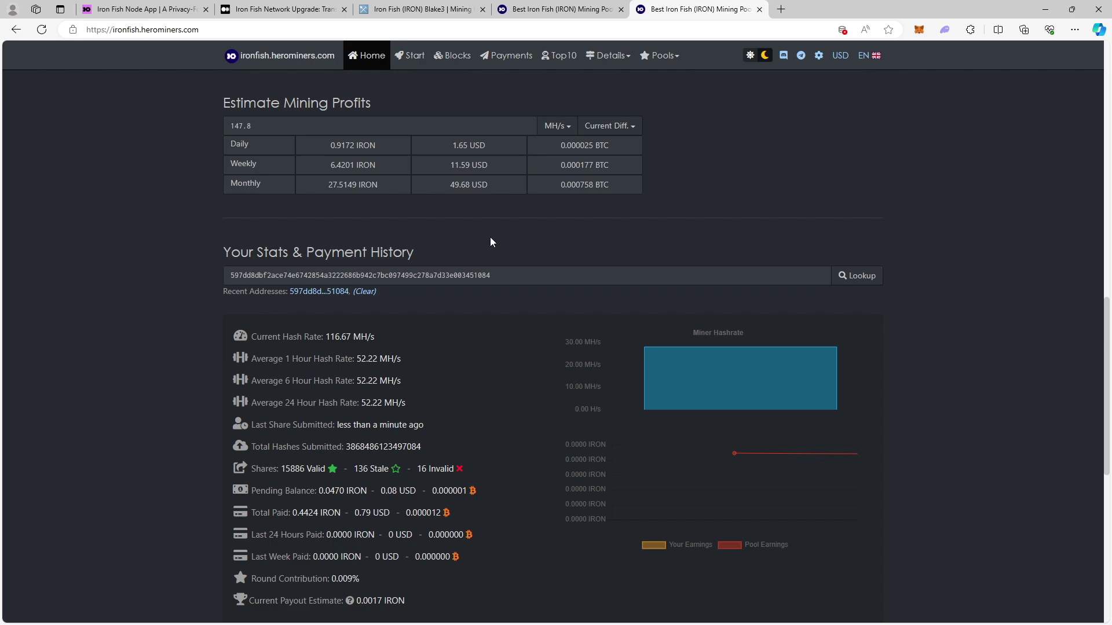
scroll(477, 223, "down", 3)
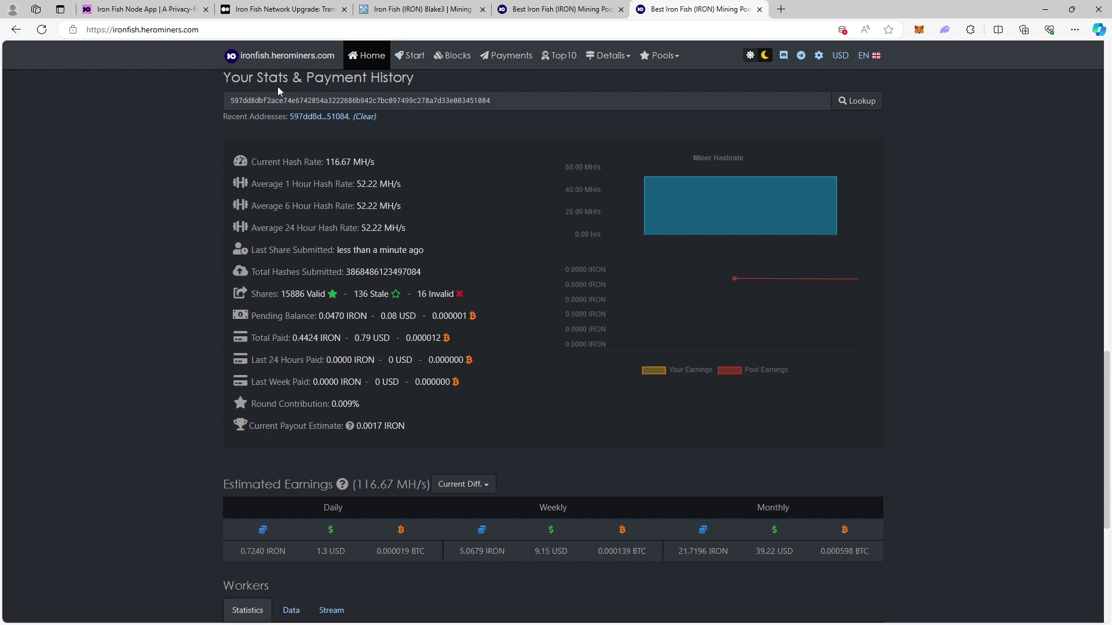
scroll(327, 303, "up", 7)
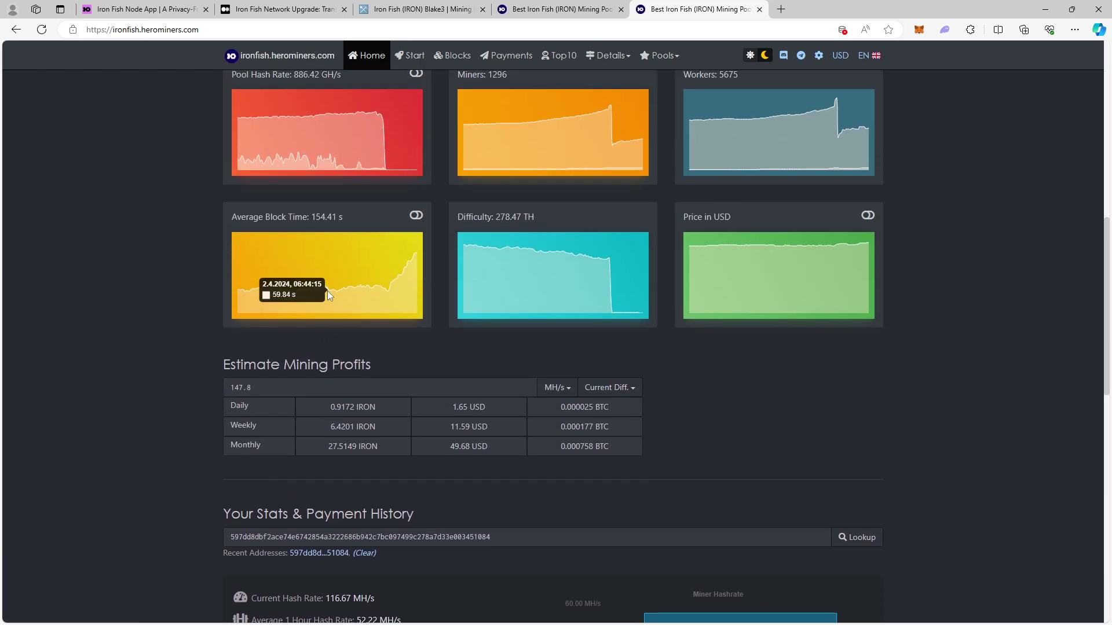
scroll(328, 296, "down", 3)
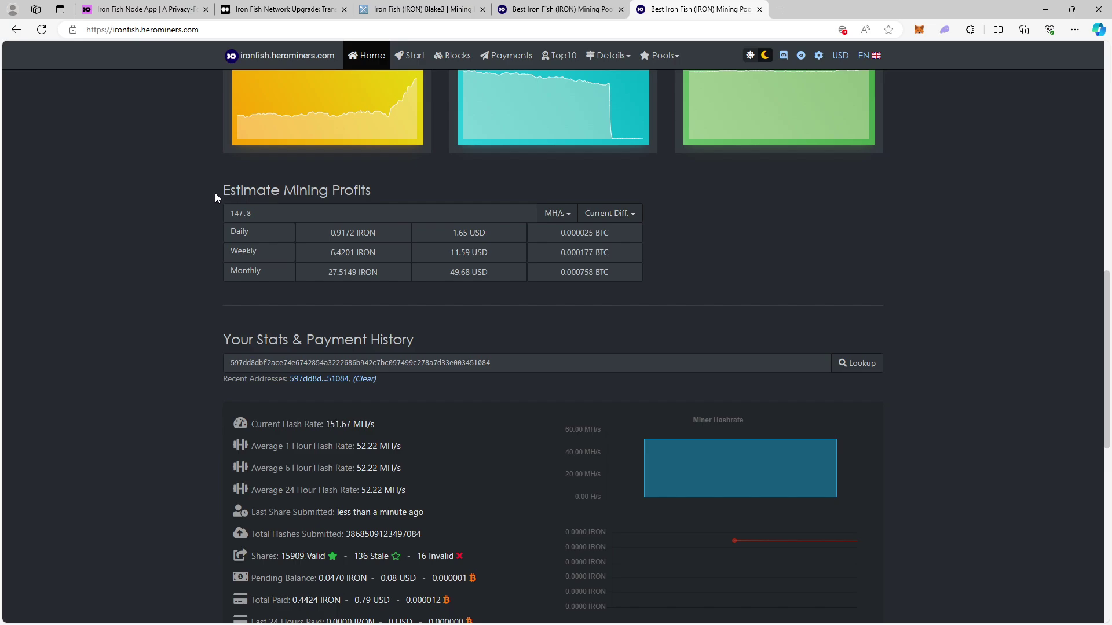
Load the hoosat.fi website in the current tab.
left_click(258, 29)
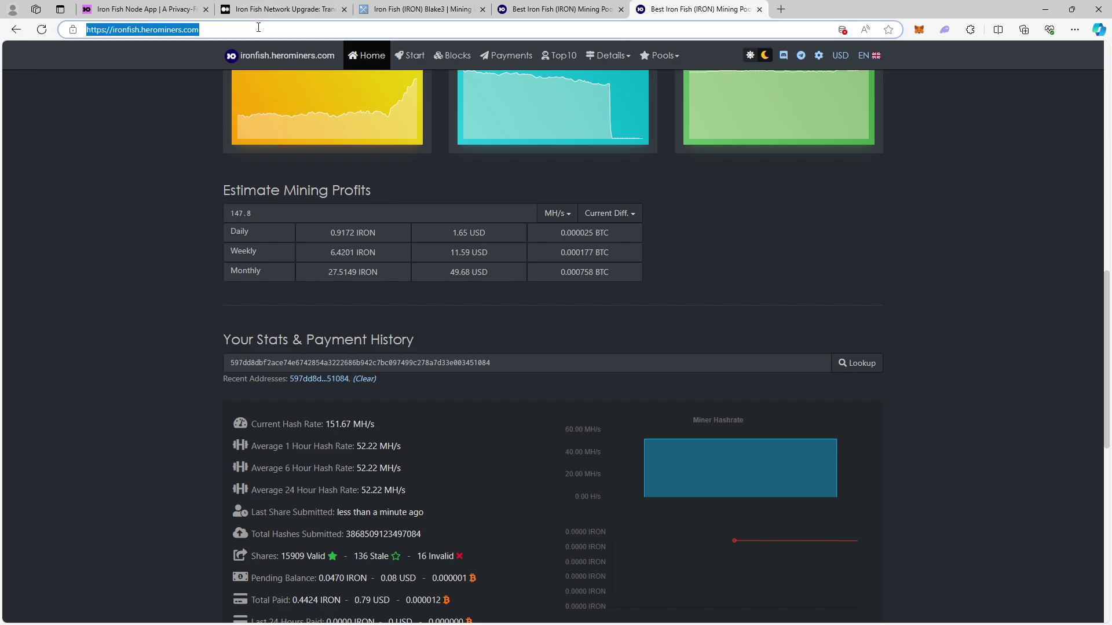
type("hossa")
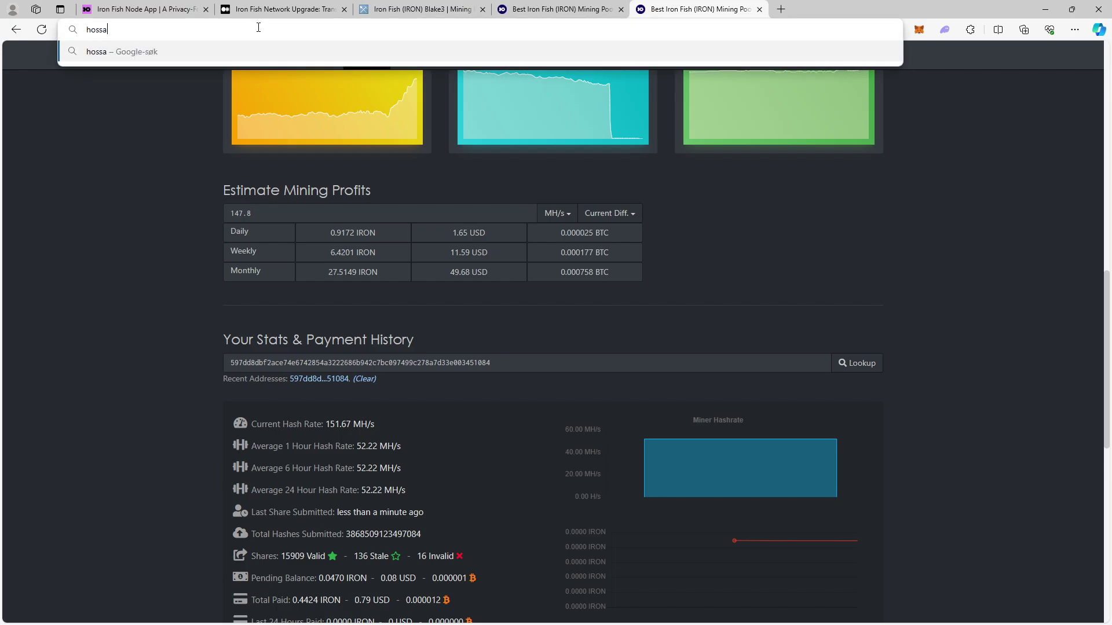
key("BackSpace")
key("BackSpace")
type("osat.fi")
key("Return")
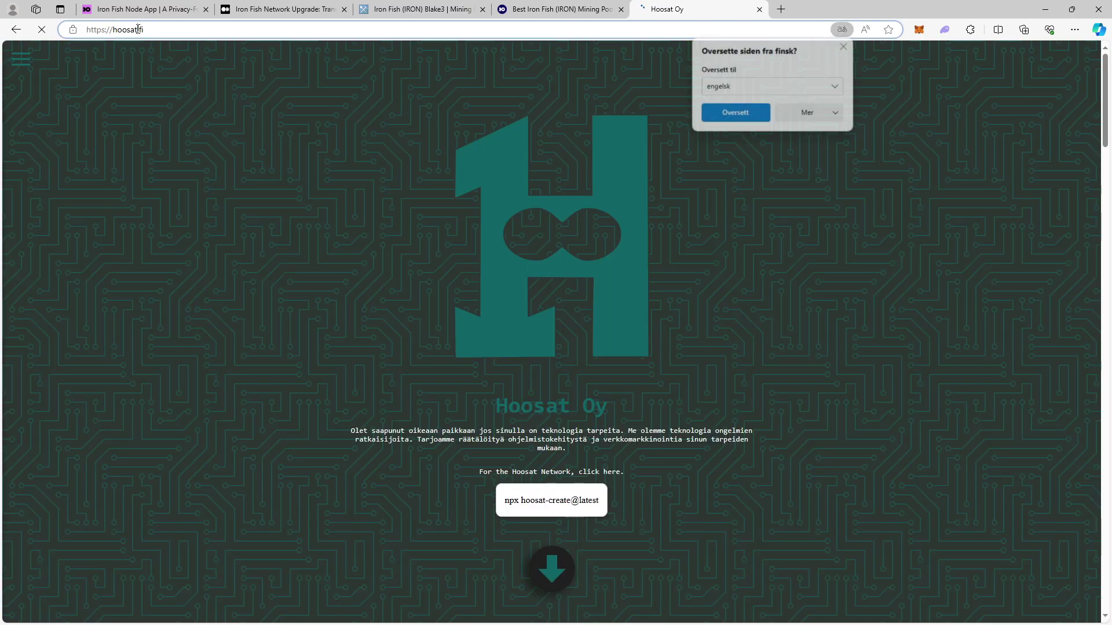
Dismiss the translate prompt and go to network.hoosat.fi.
left_click(160, 30)
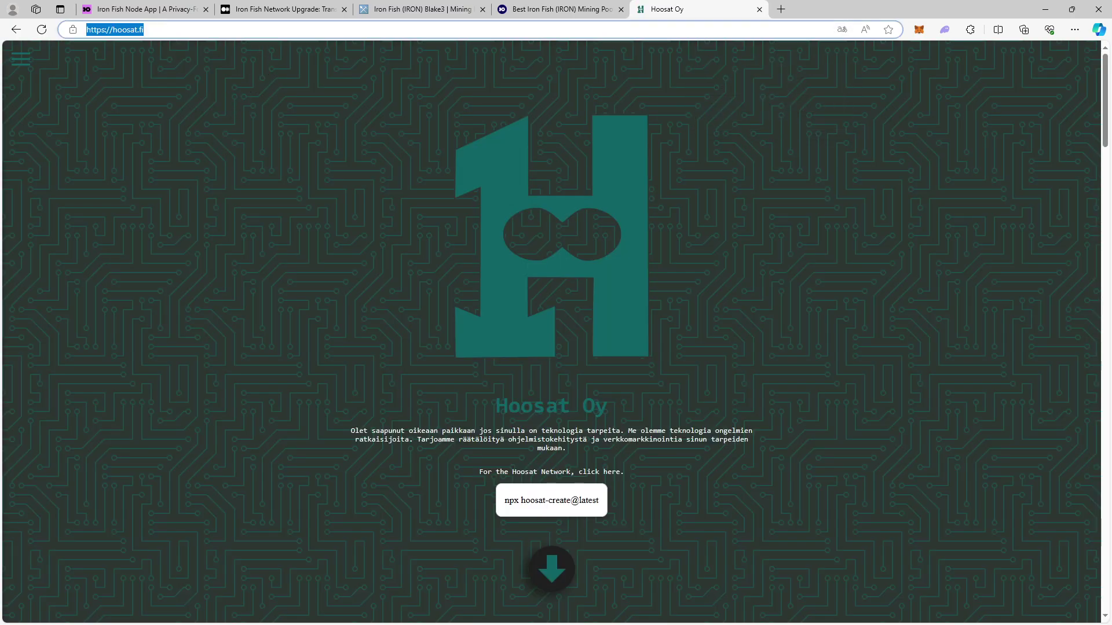
type("network.hoosat.fi")
key("Return")
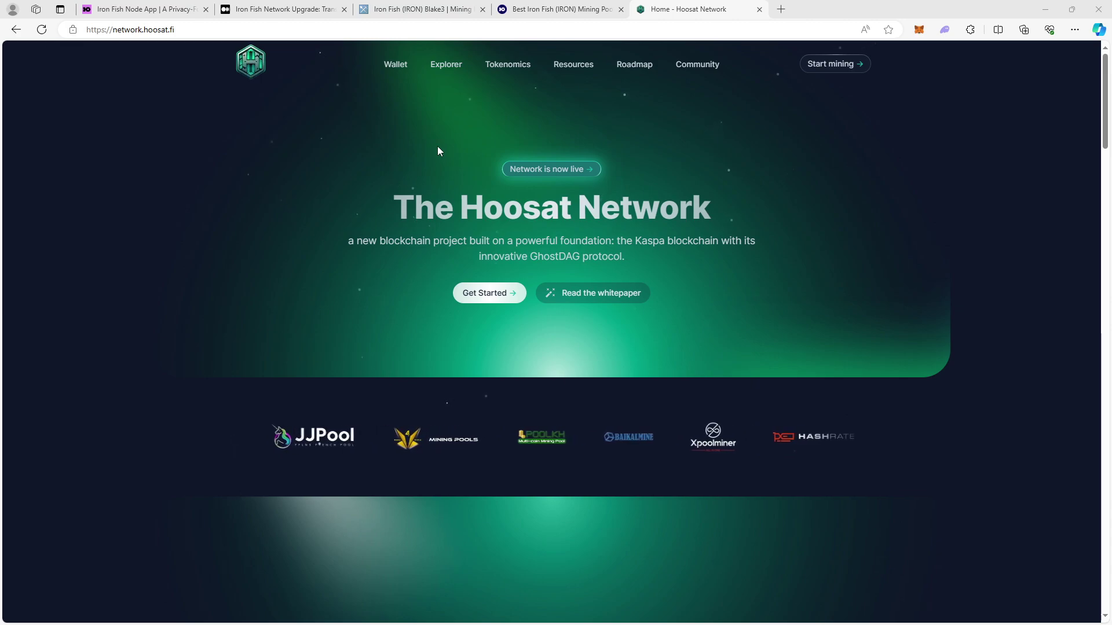
scroll(440, 150, "down", 2)
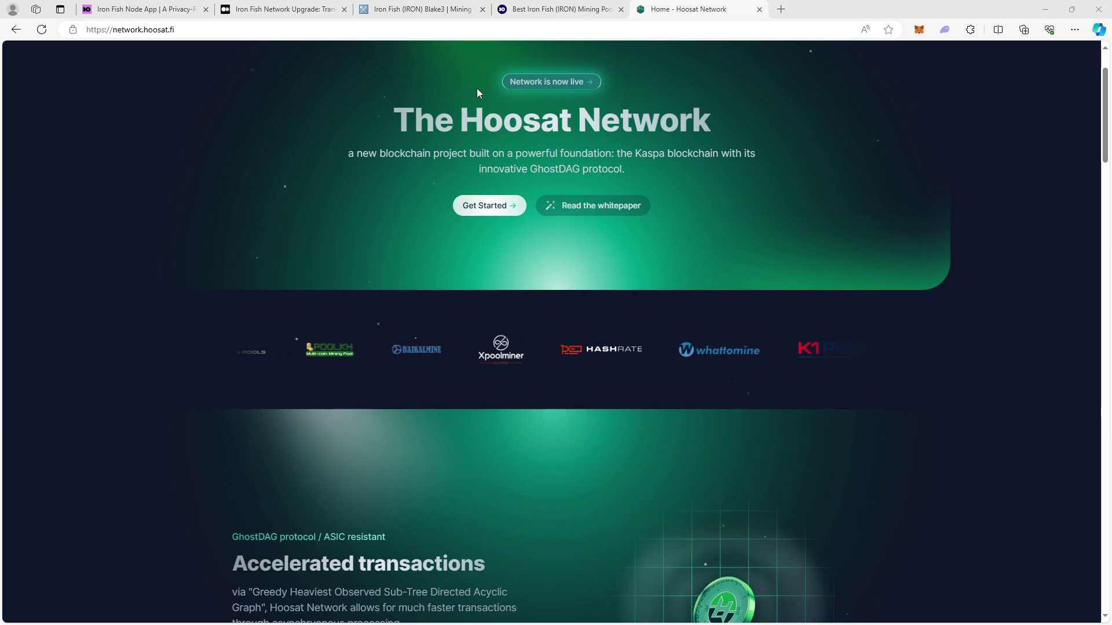
scroll(500, 159, "down", 8)
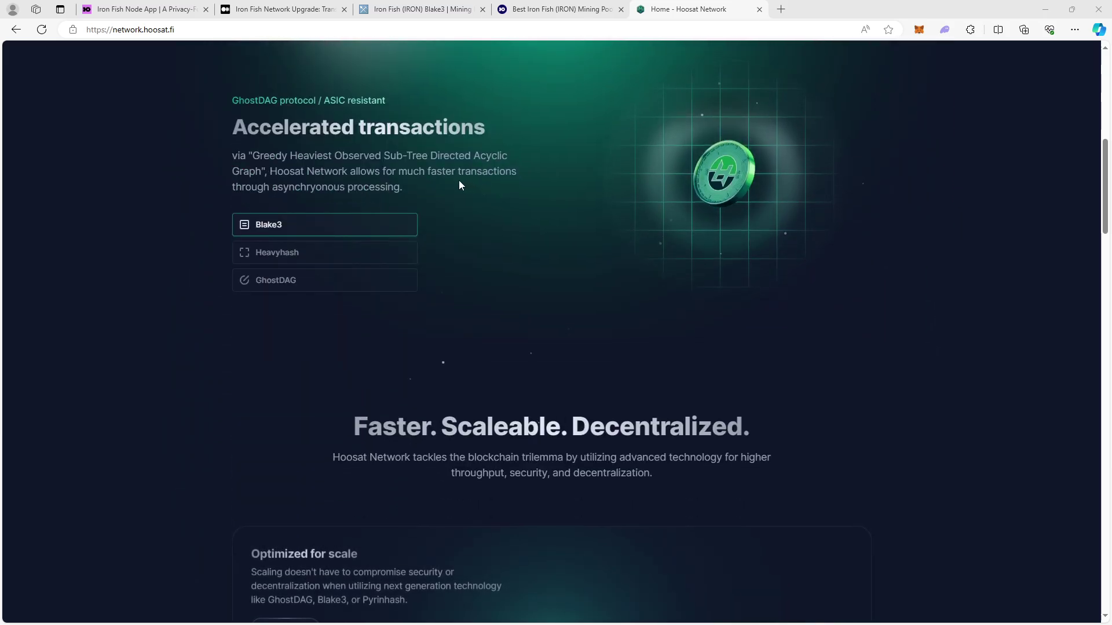
scroll(457, 183, "down", 6)
scroll(454, 178, "up", 5)
scroll(453, 175, "up", 10)
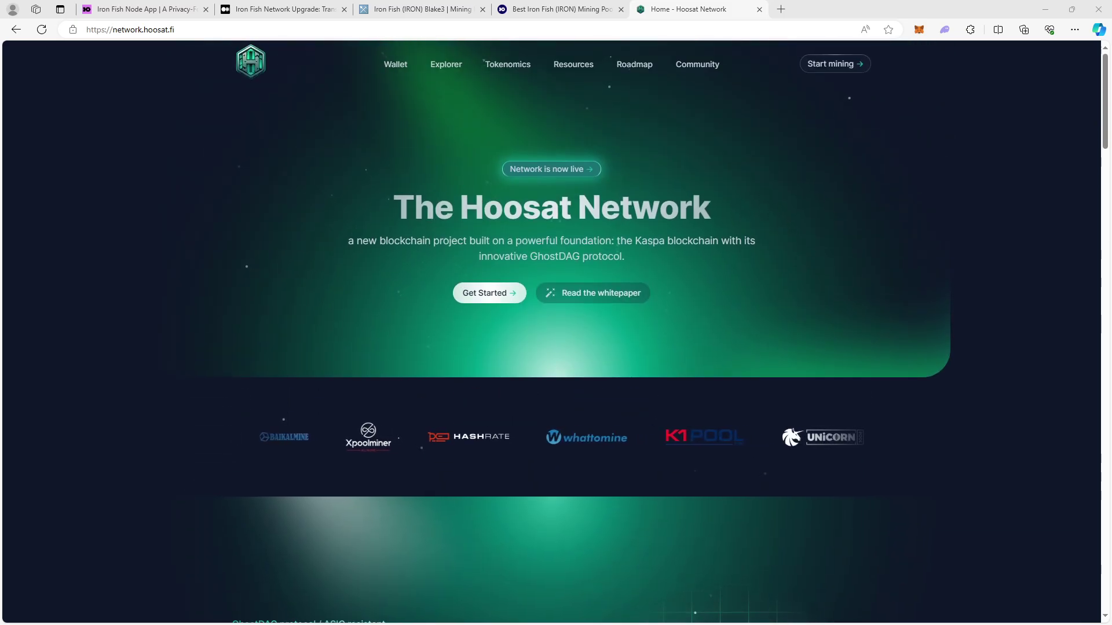
scroll(432, 211, "down", 6)
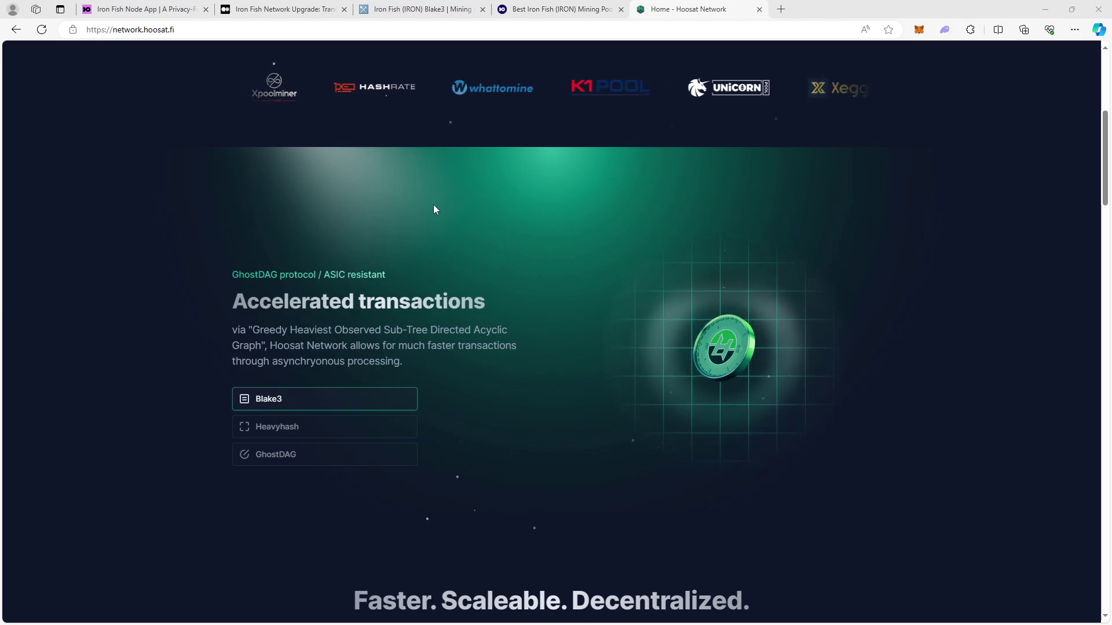
scroll(434, 207, "down", 5)
scroll(432, 186, "down", 3)
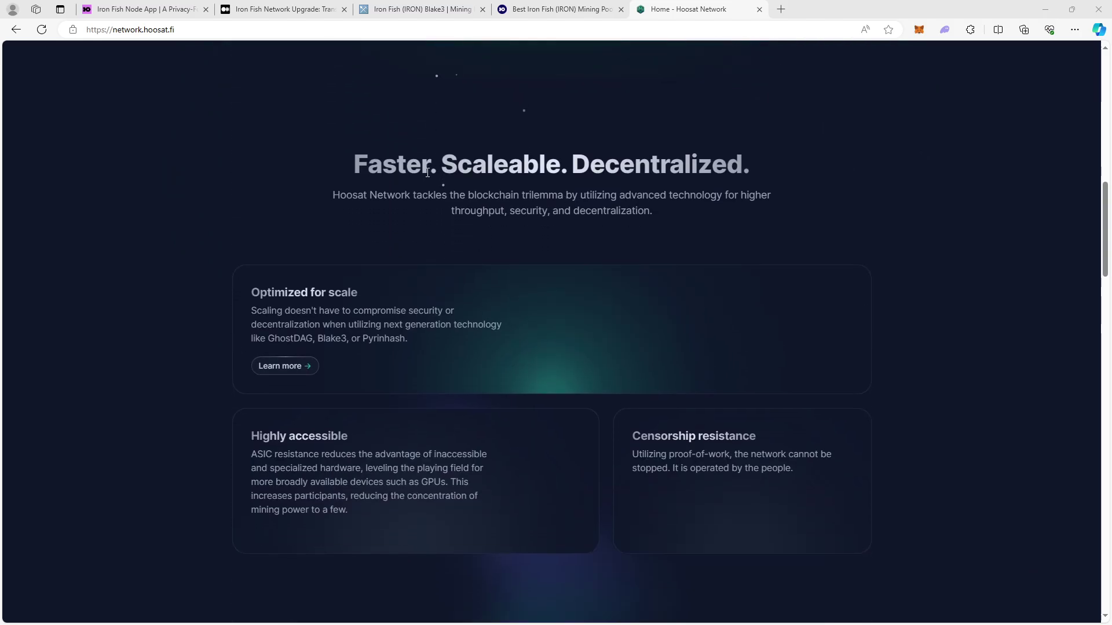
scroll(333, 166, "down", 10)
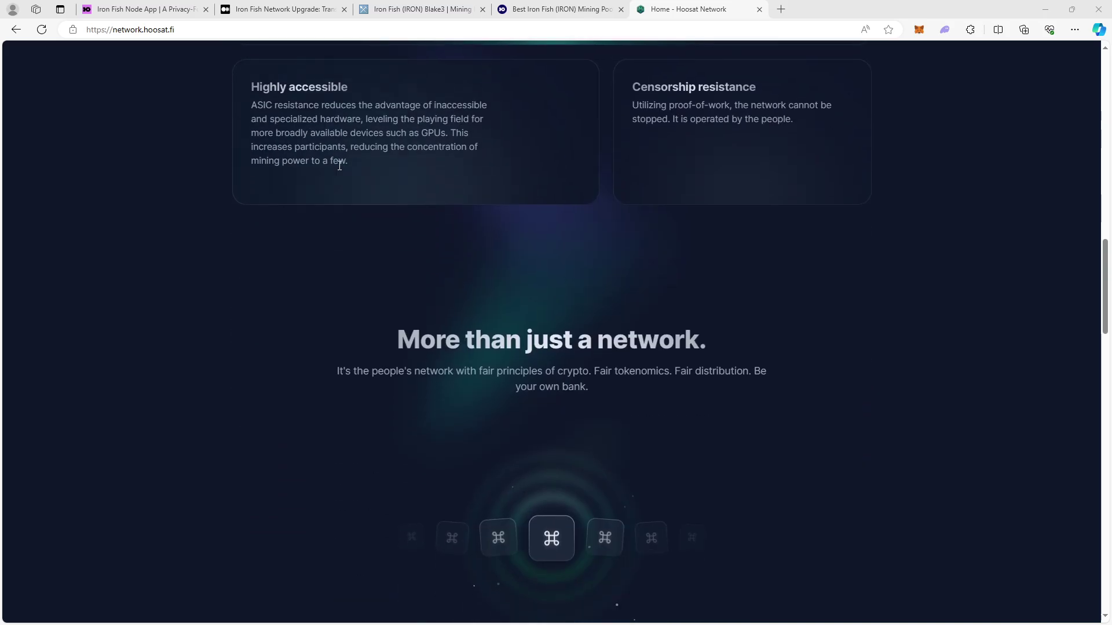
scroll(330, 168, "down", 3)
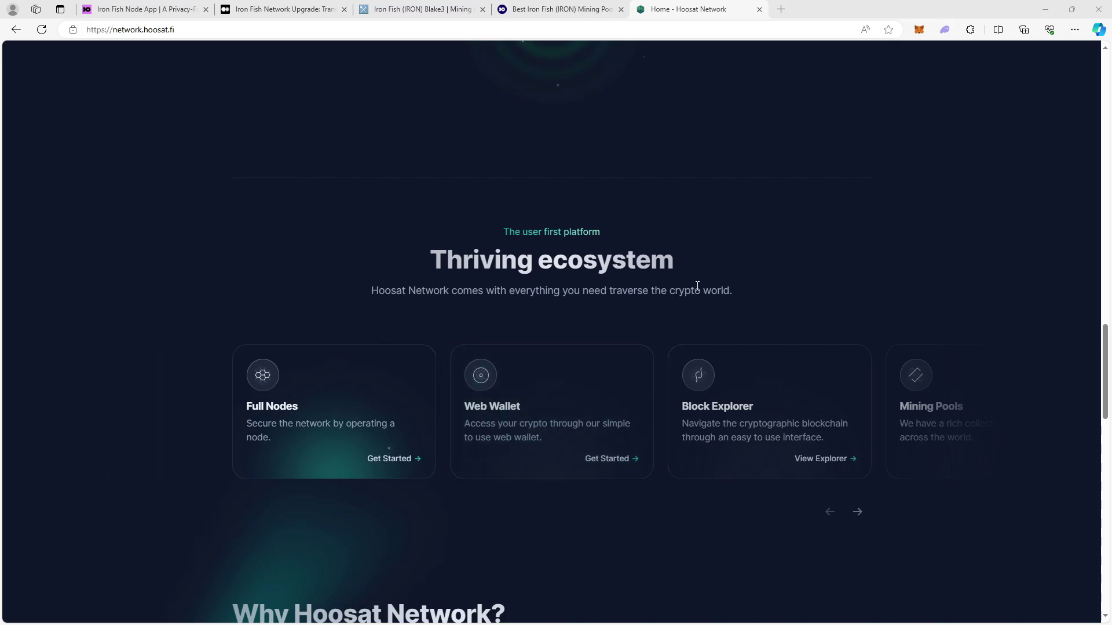
scroll(672, 261, "up", 15)
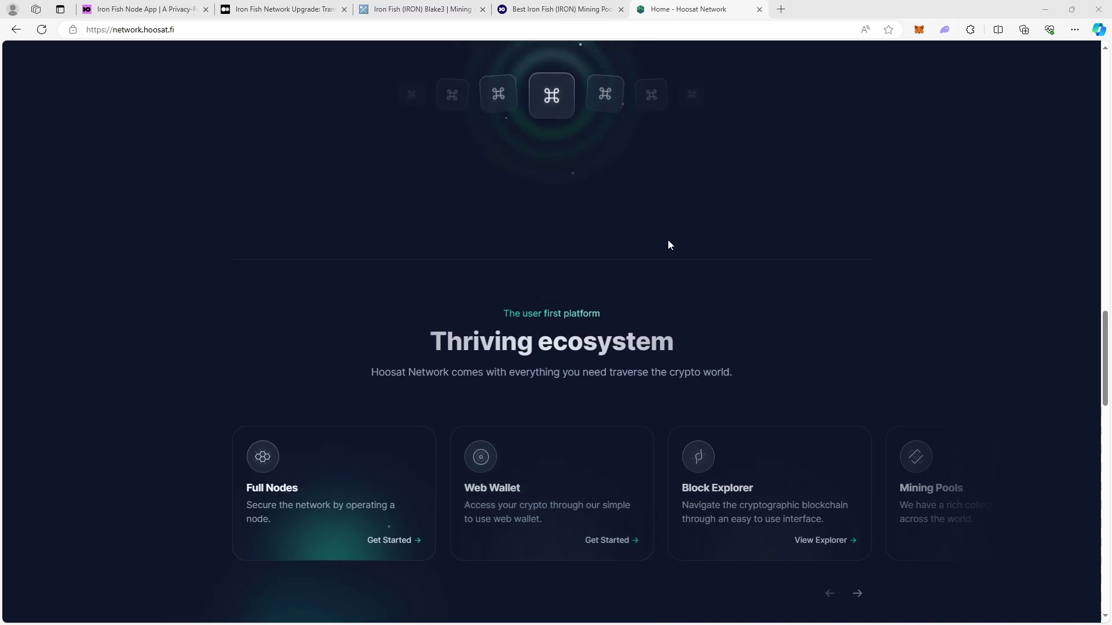